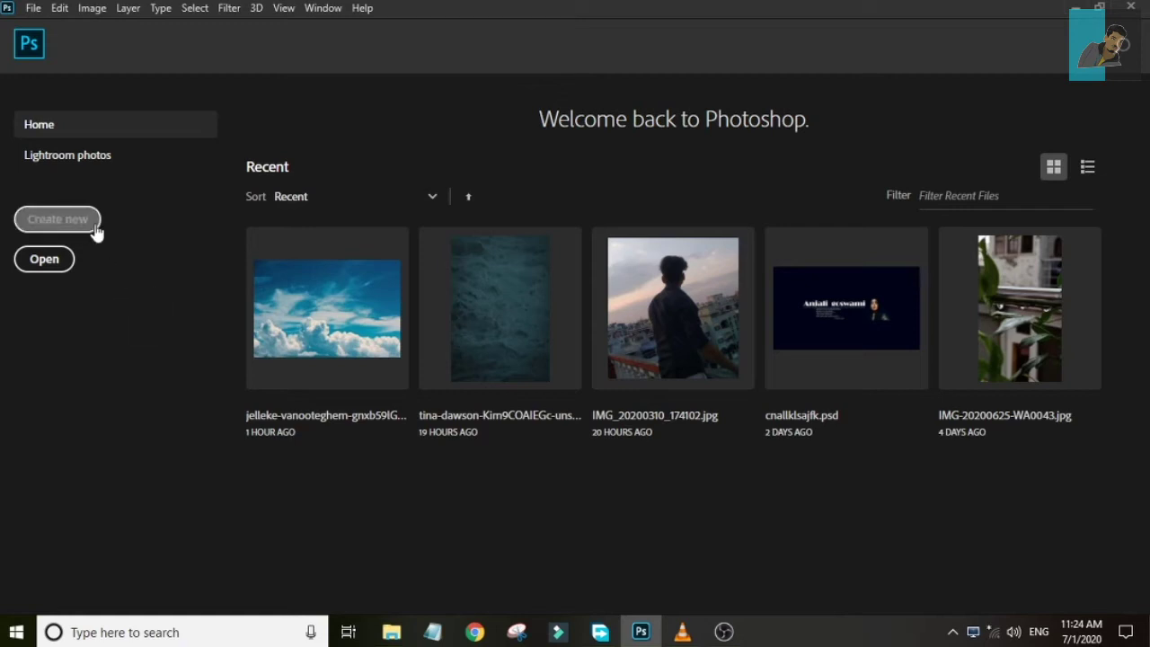
# Create a new white-background 1280×720 px document at 72 pixels per inch
pyautogui.click(94, 227)
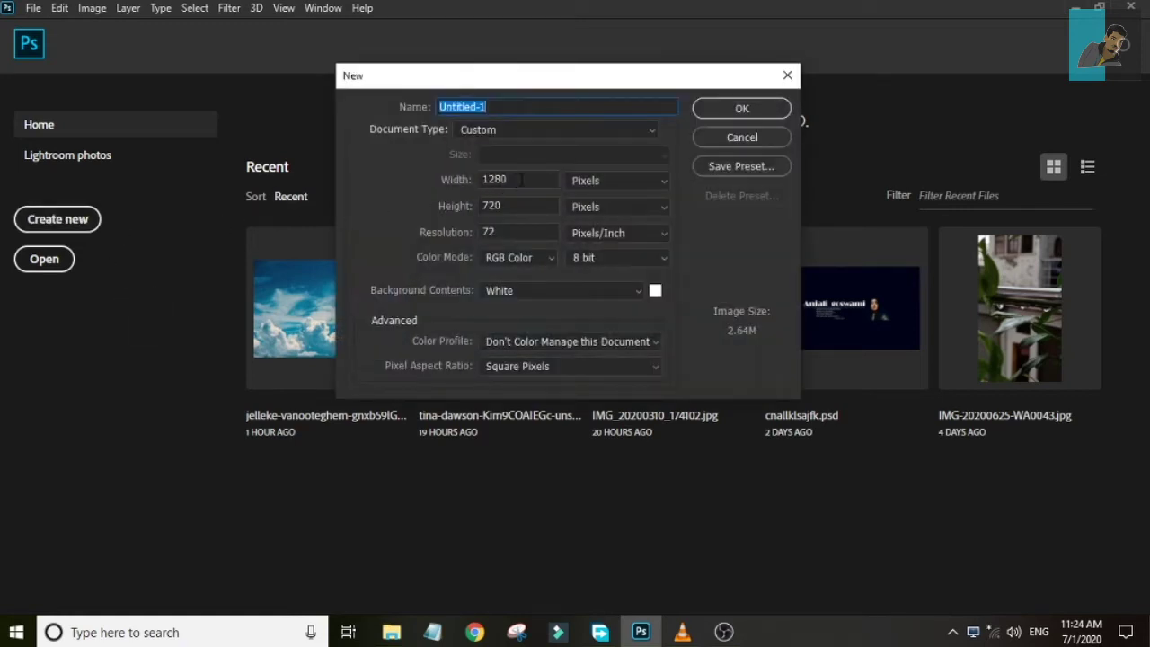
pyautogui.click(760, 110)
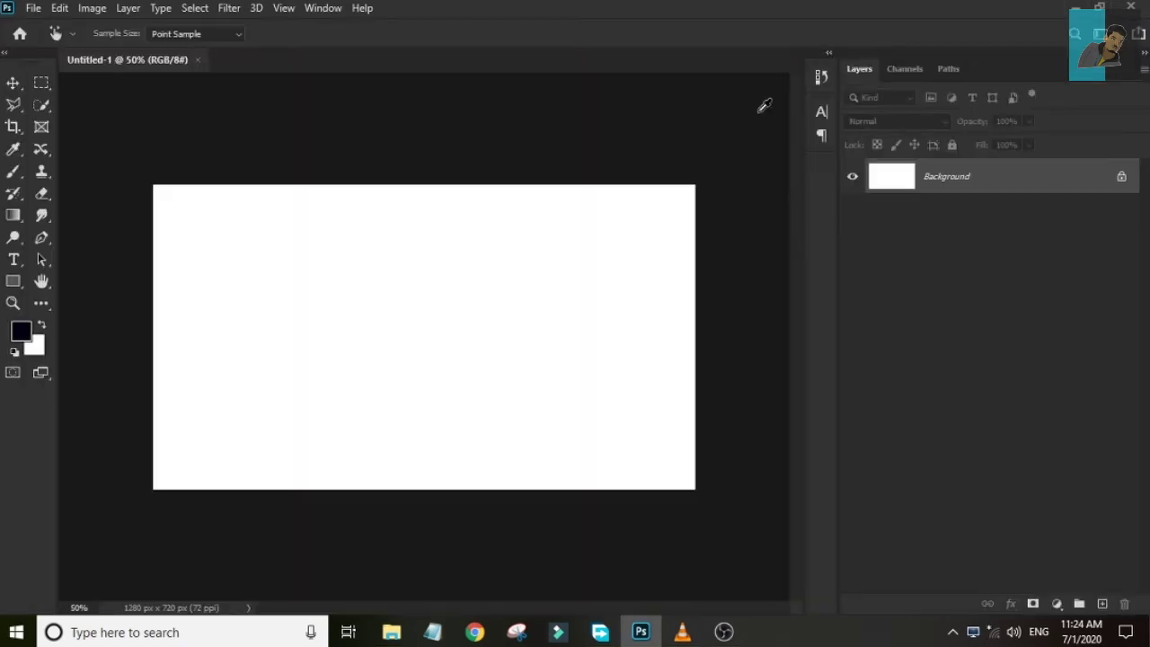
pyautogui.moveTo(392, 632)
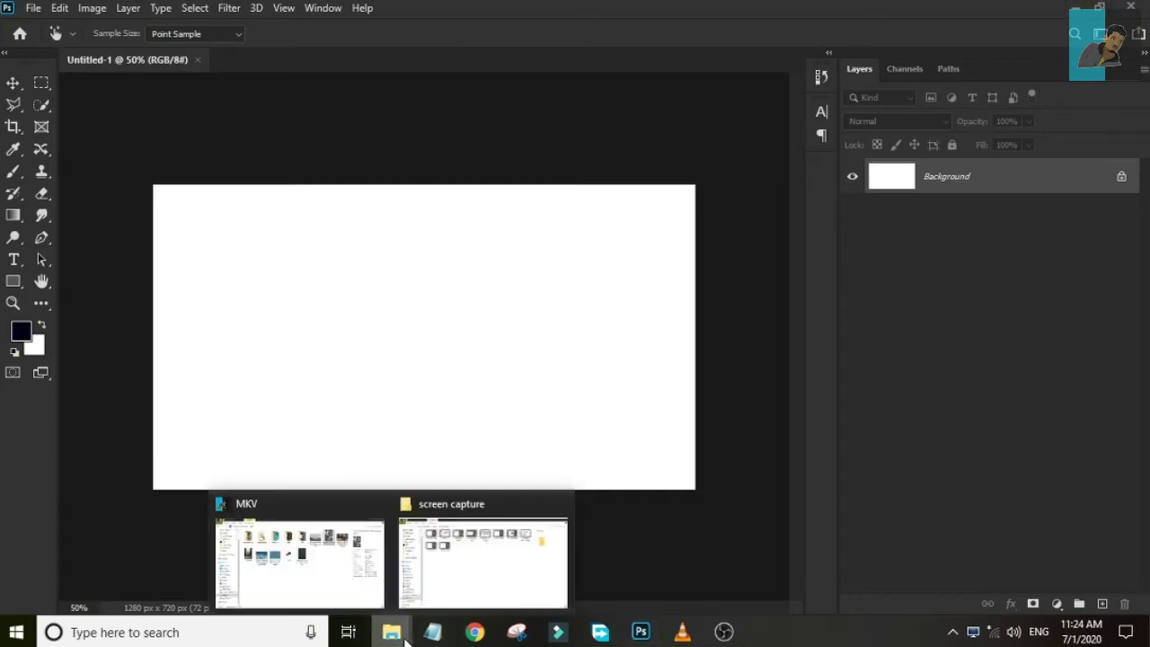
# Drag the cloudy sky photo from Explorer onto the canvas as a new layer
pyautogui.click(350, 594)
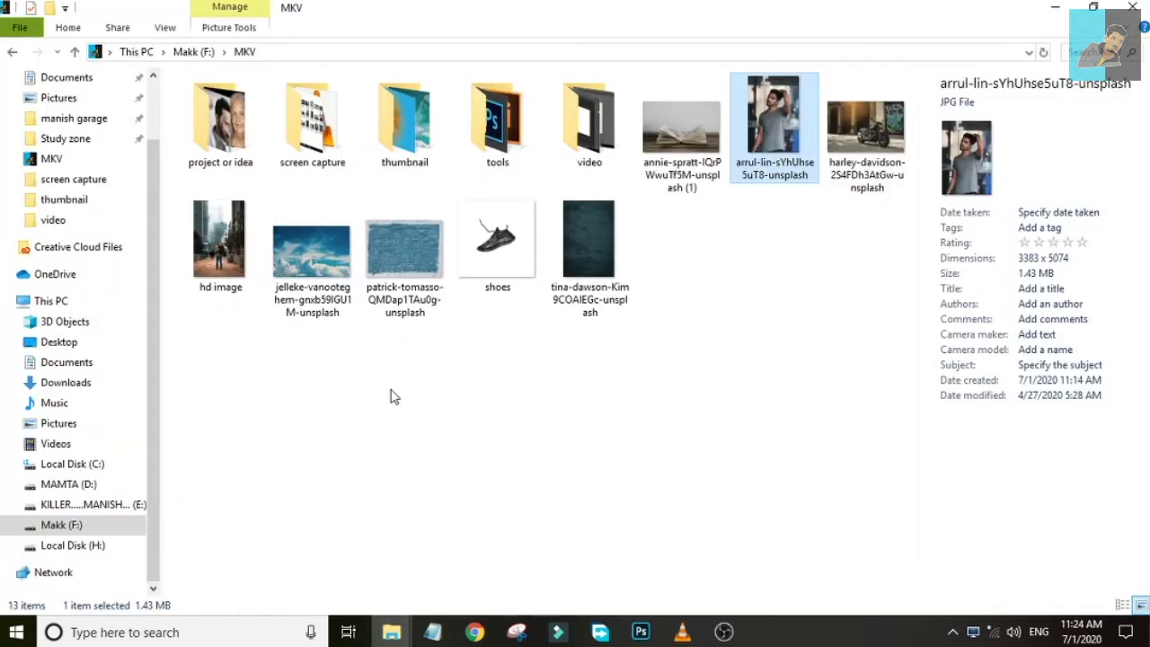
pyautogui.click(333, 284)
pyautogui.moveTo(341, 285); pyautogui.dragTo(622, 582)
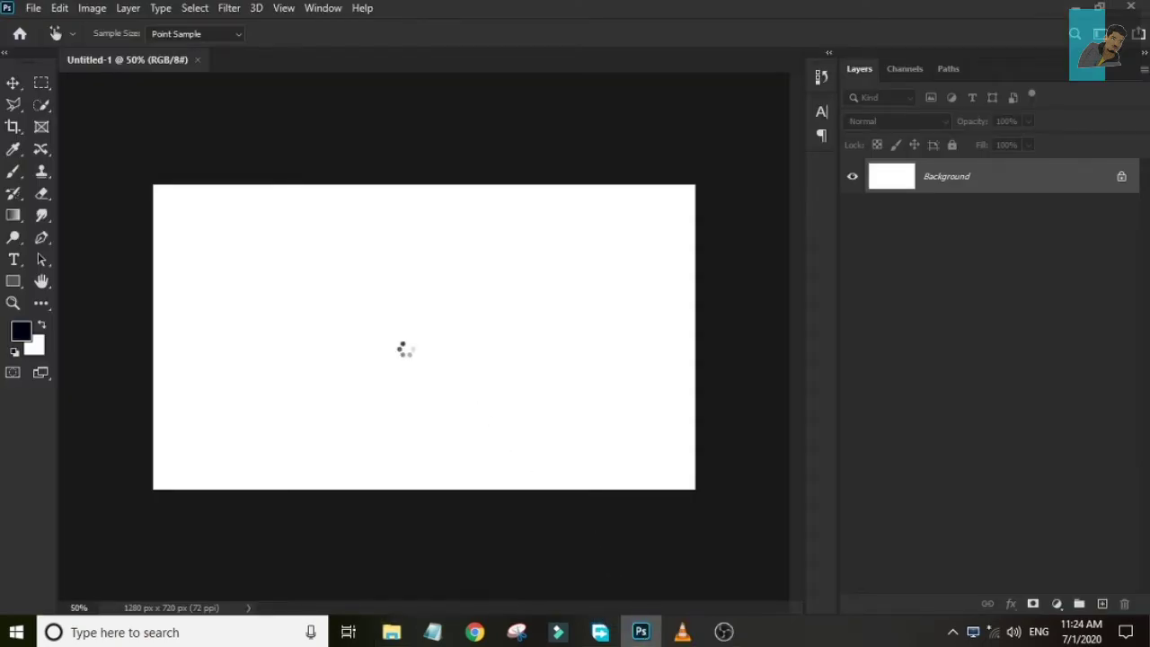
pyautogui.moveTo(405, 356); pyautogui.dragTo(404, 353)
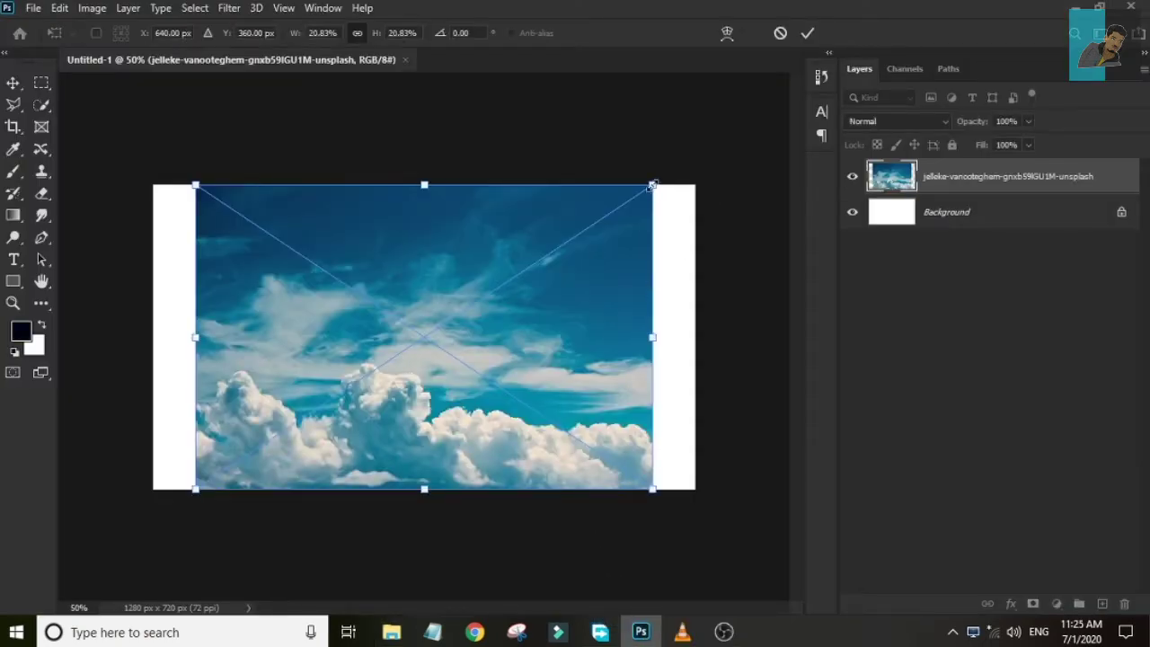
# Scale the sky layer up to cover the canvas, shift it down, and commit
pyautogui.moveTo(653, 185); pyautogui.dragTo(722, 138)
pyautogui.moveTo(584, 329); pyautogui.dragTo(539, 341)
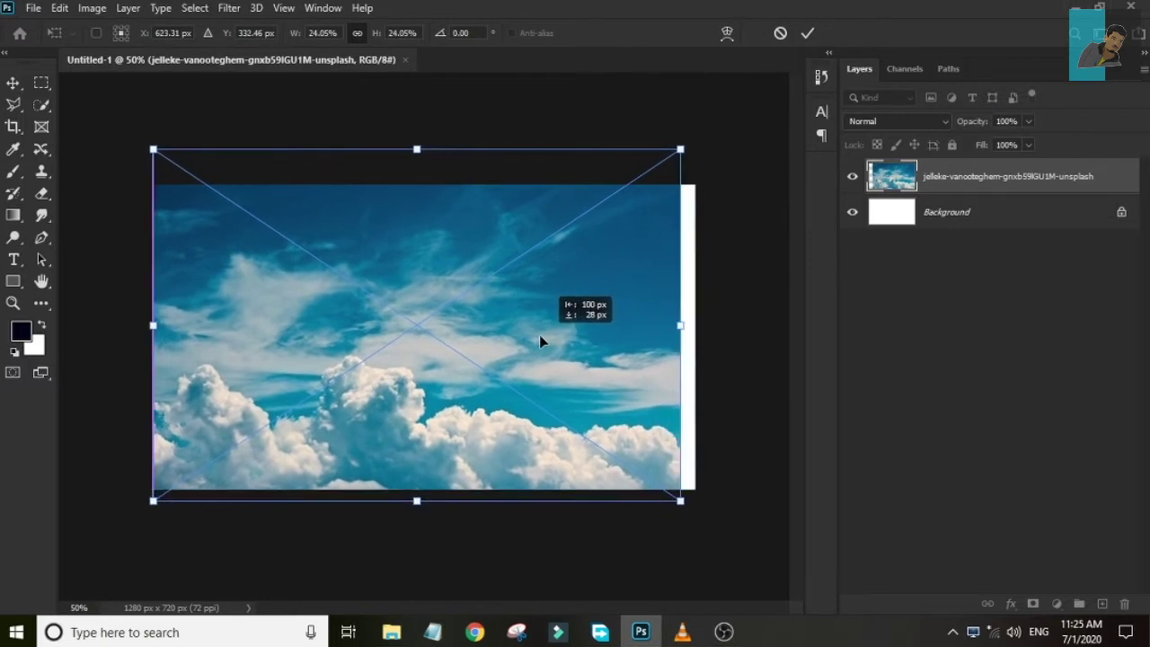
pyautogui.moveTo(683, 152); pyautogui.dragTo(697, 139)
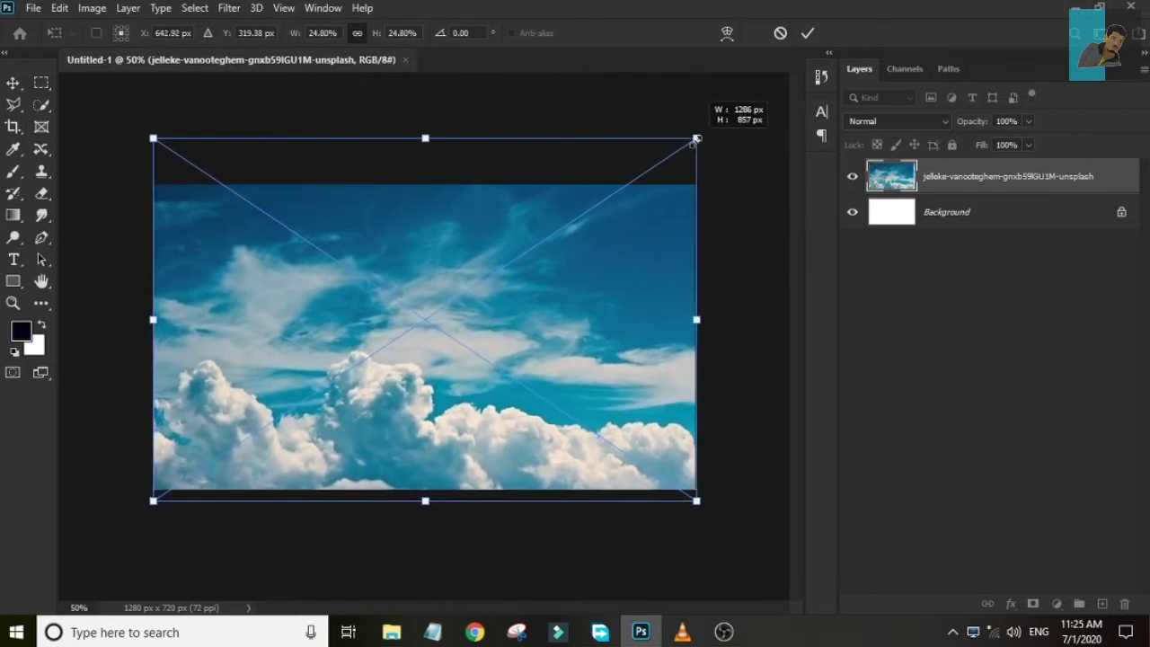
pyautogui.moveTo(648, 224); pyautogui.dragTo(648, 241)
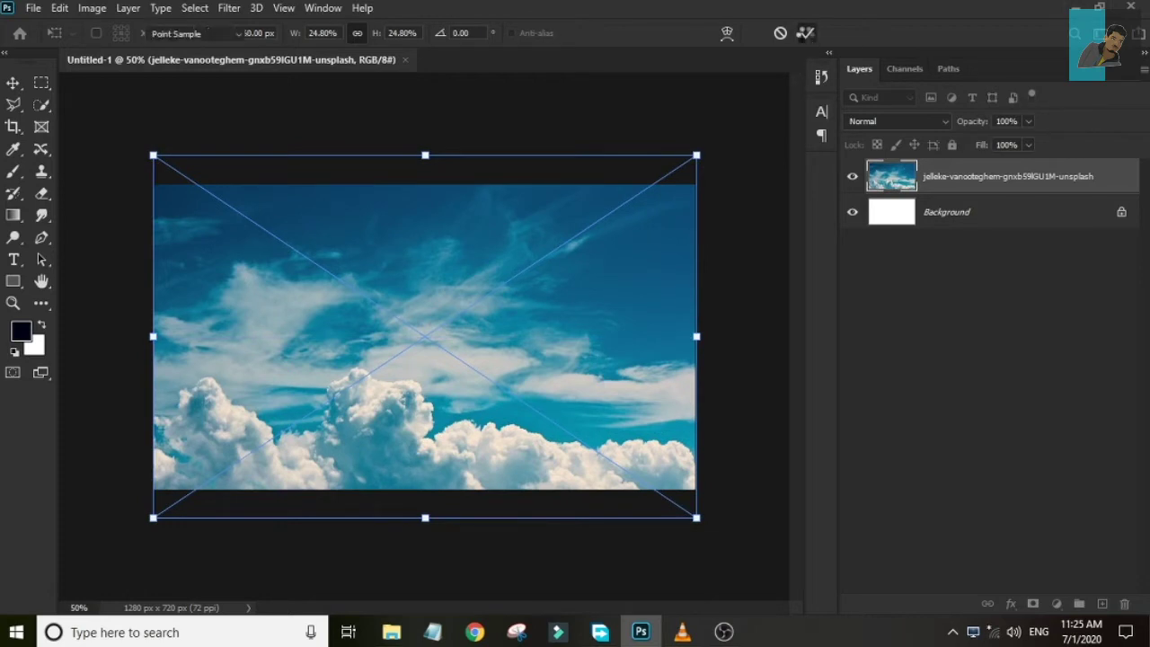
pyautogui.click(805, 34)
pyautogui.moveTo(391, 633)
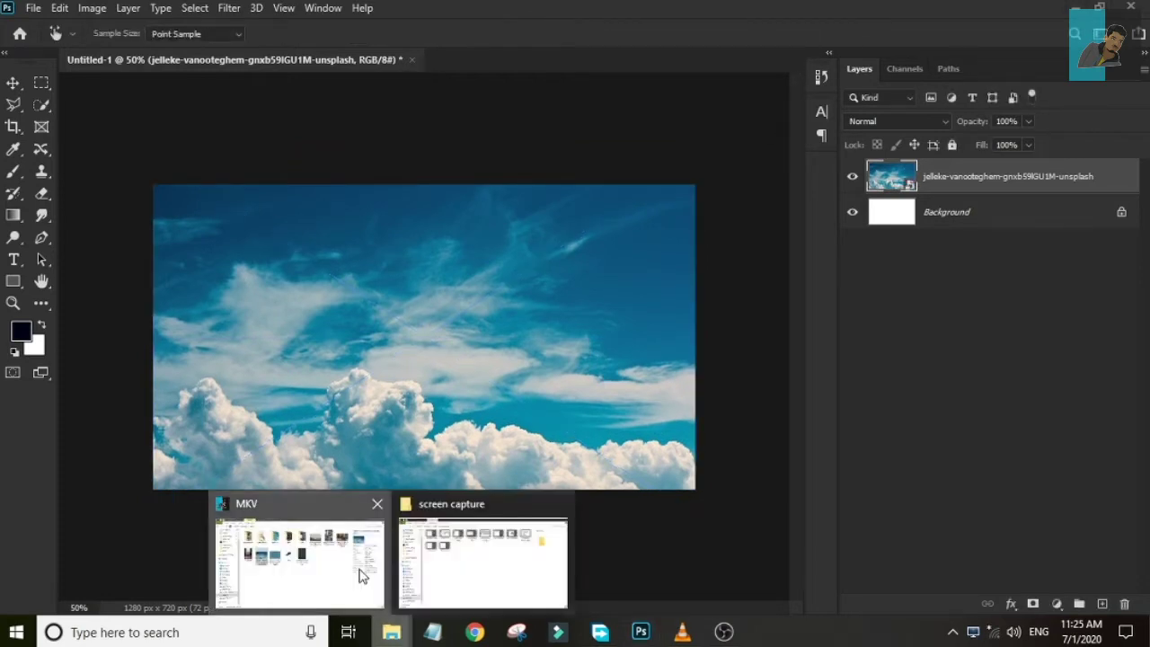
# Place the man's photo arrul-lin-sYhUhse5uT8-unsplash as a layer above the sky
pyautogui.click(359, 557)
pyautogui.click(770, 159)
pyautogui.moveTo(770, 160); pyautogui.dragTo(628, 602)
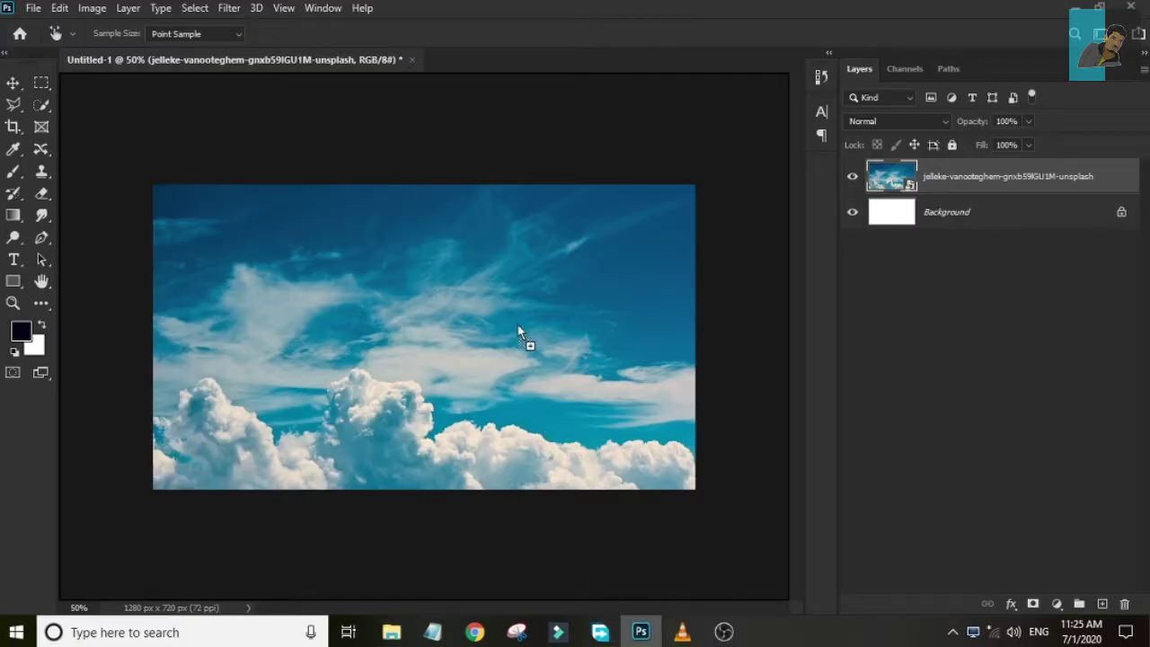
pyautogui.moveTo(518, 326); pyautogui.dragTo(629, 332)
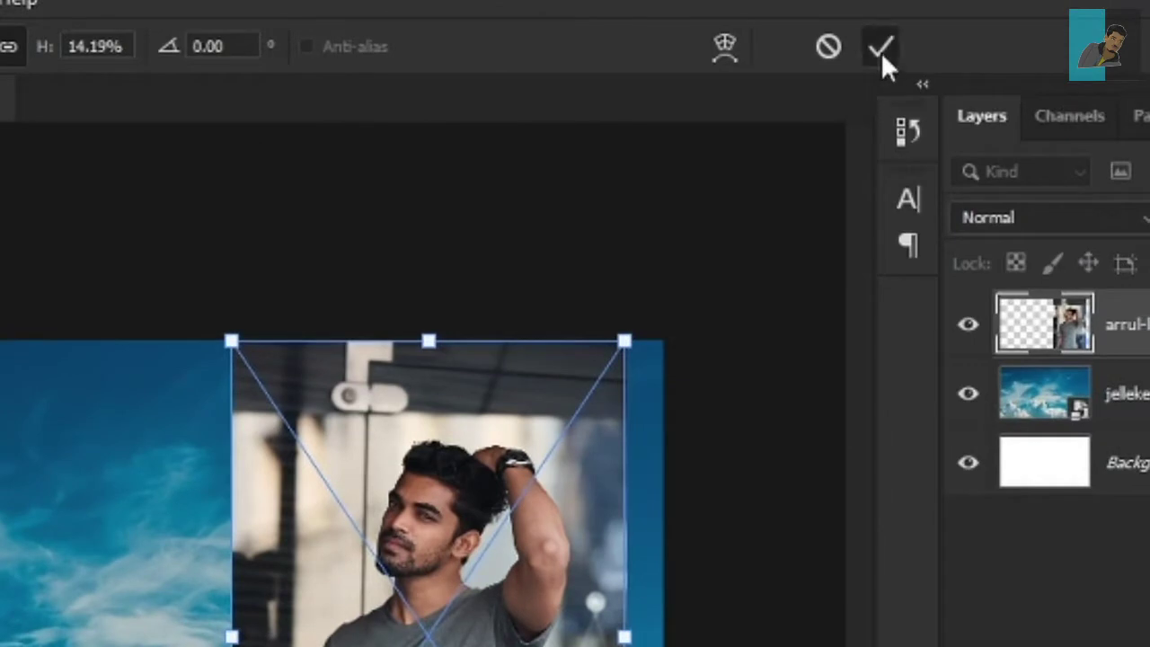
pyautogui.click(880, 49)
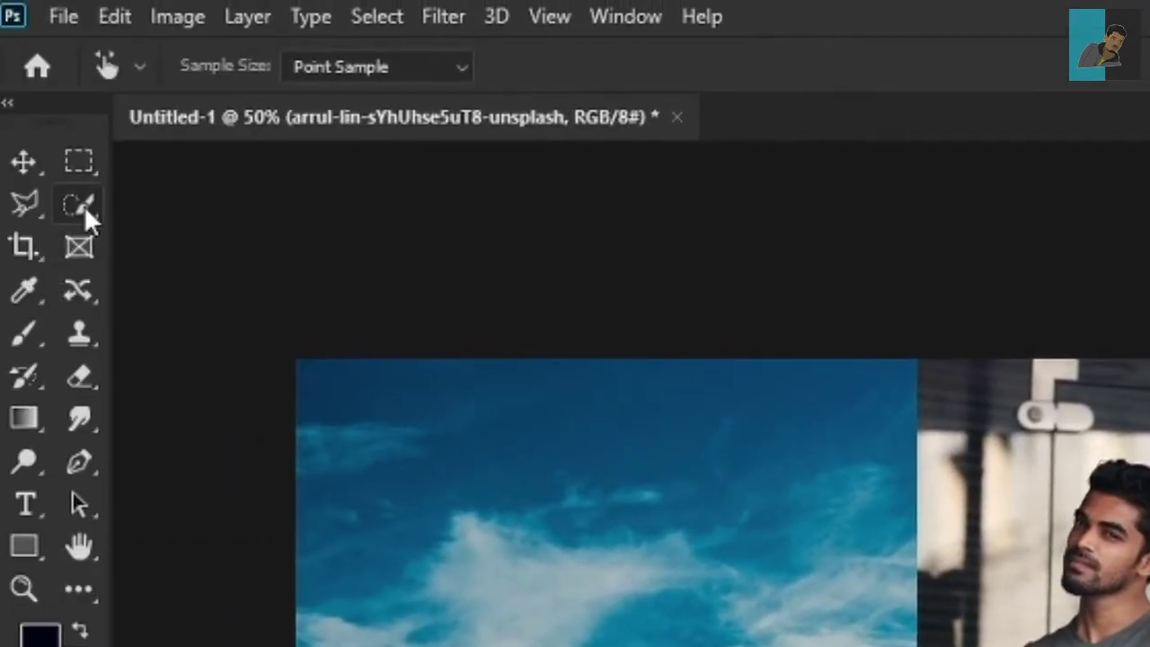
pyautogui.click(84, 205)
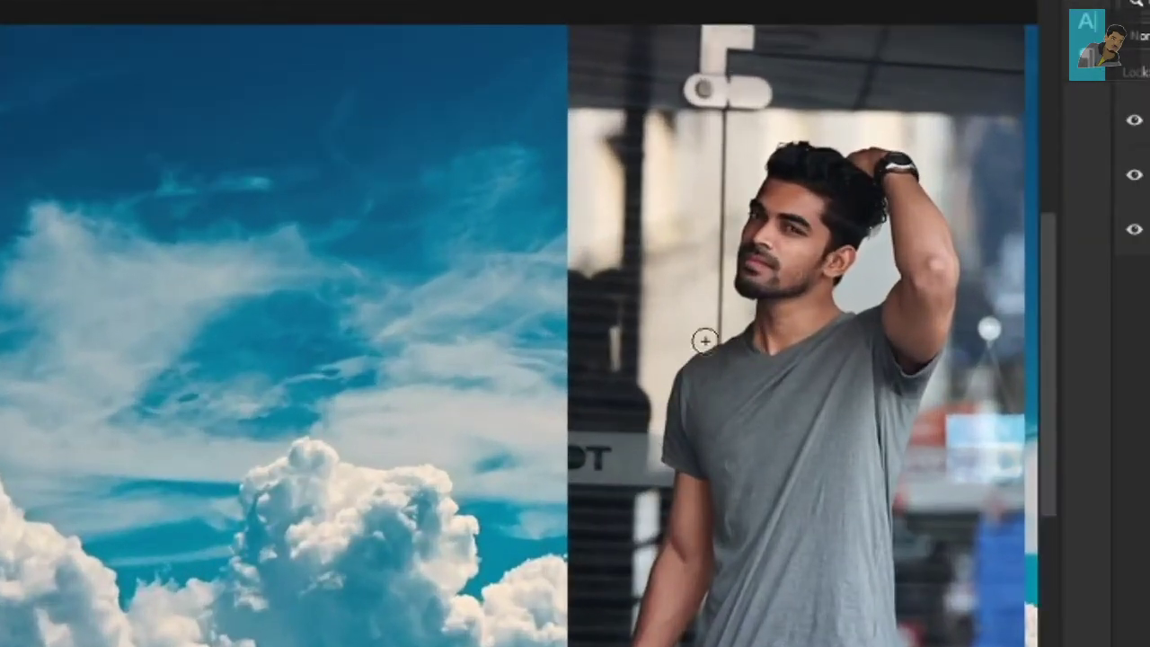
# With an enlarged Quick Selection brush, roughly select the street background around the man
pyautogui.press(']')
pyautogui.press(']')
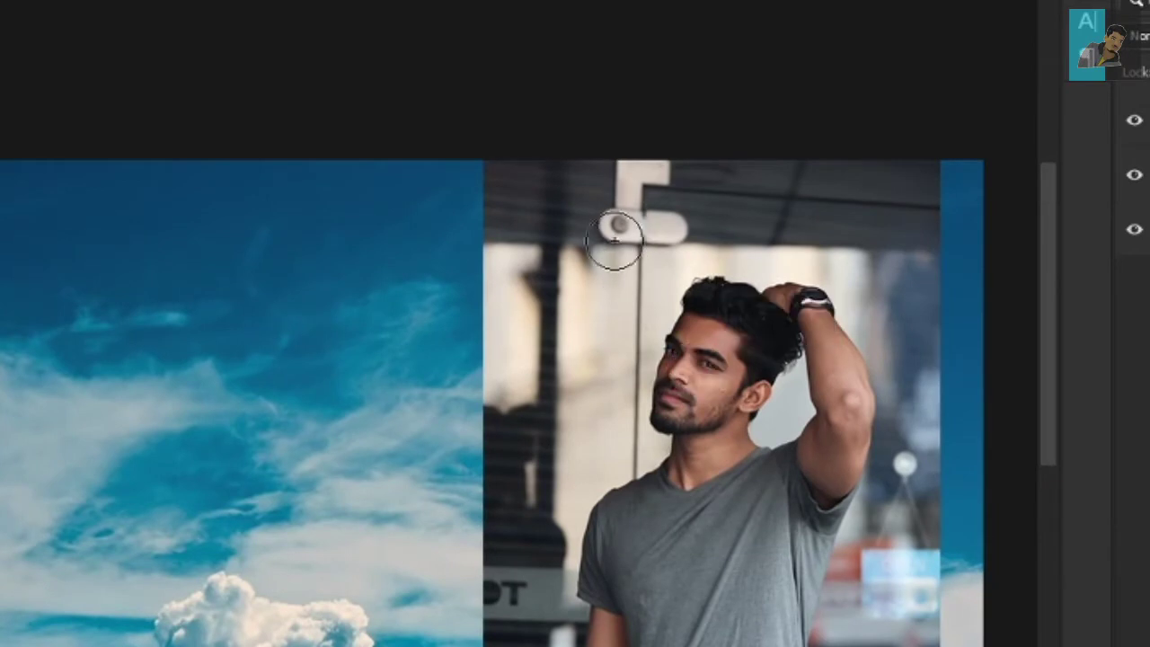
pyautogui.moveTo(616, 236)
pyautogui.mouseDown()
pyautogui.moveTo(596, 264)
pyautogui.moveTo(716, 190)
pyautogui.moveTo(863, 195)
pyautogui.moveTo(913, 319)
pyautogui.mouseUp()
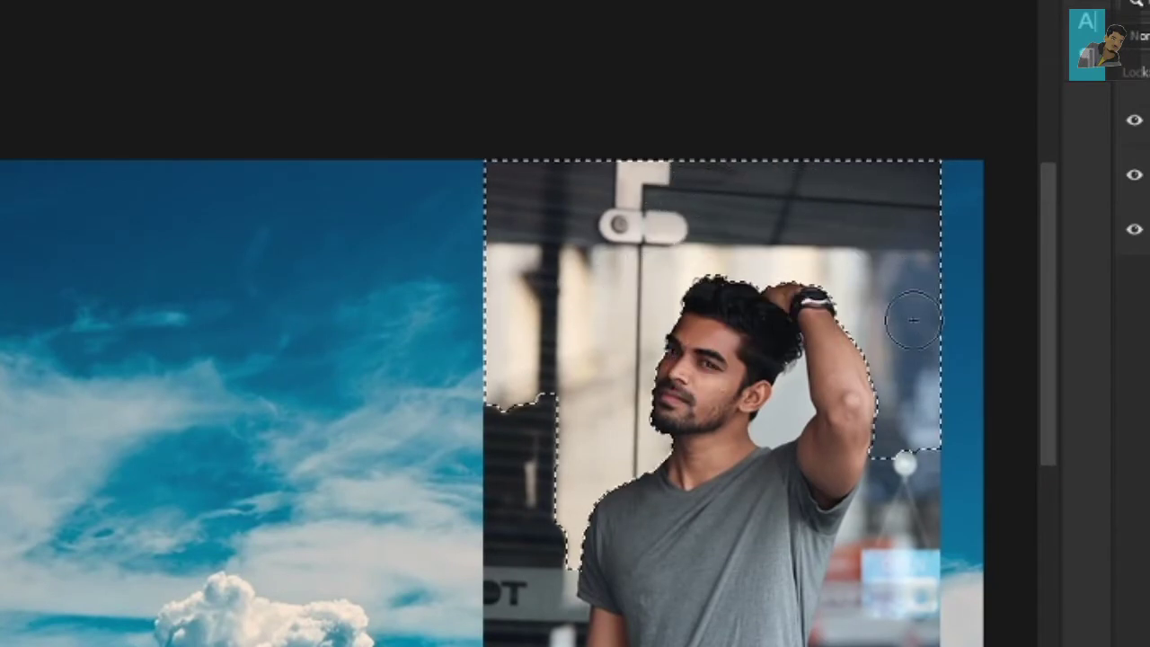
pyautogui.moveTo(801, 457); pyautogui.dragTo(778, 270)
pyautogui.moveTo(488, 185)
pyautogui.mouseDown()
pyautogui.moveTo(490, 346)
pyautogui.moveTo(513, 462)
pyautogui.mouseUp()
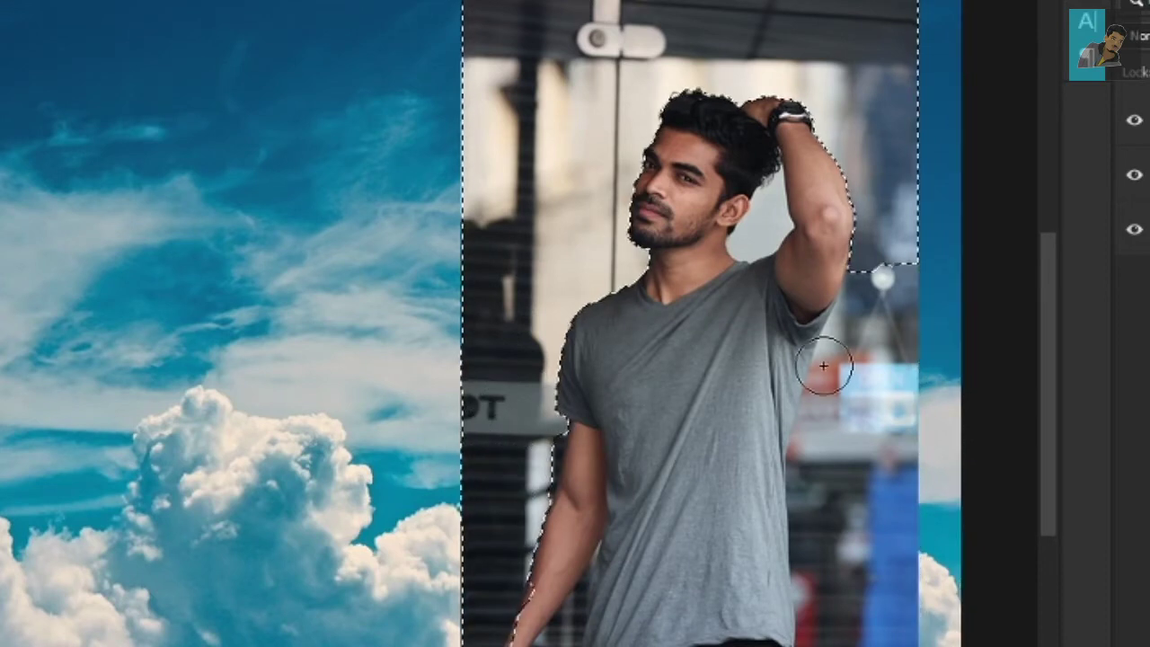
pyautogui.moveTo(823, 366)
pyautogui.mouseDown()
pyautogui.moveTo(872, 244)
pyautogui.moveTo(863, 563)
pyautogui.mouseUp()
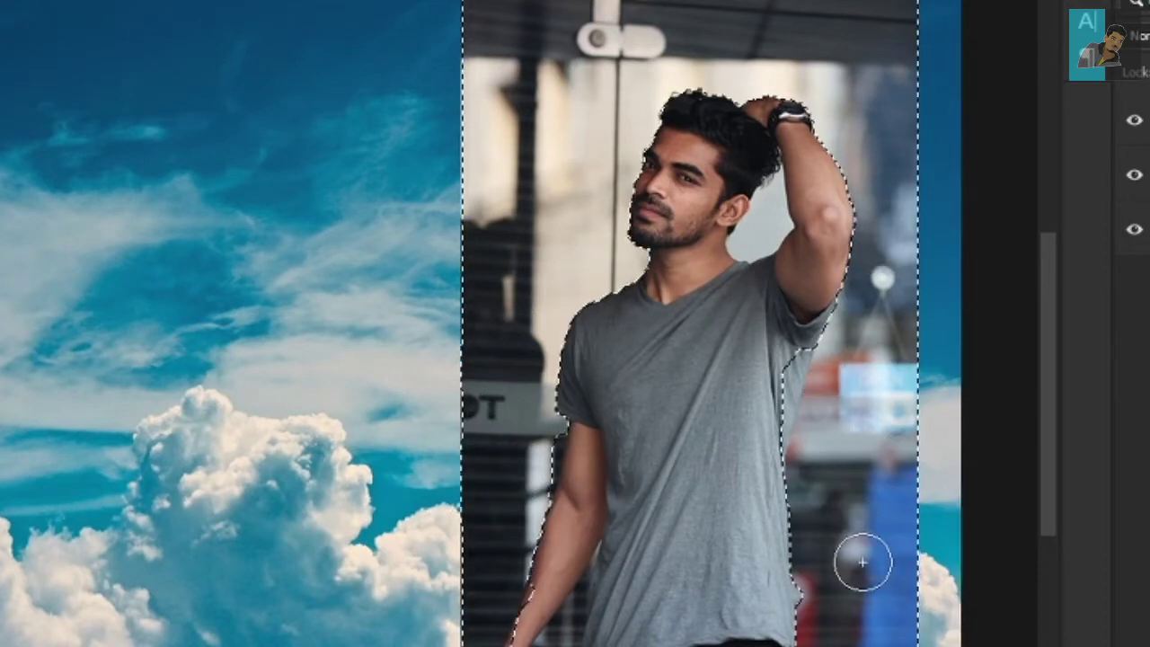
# Zoom in and refine the selection edge around the man's ear and hair
pyautogui.scroll(2, 721, 552)
pyautogui.moveTo(704, 285); pyautogui.dragTo(709, 477)
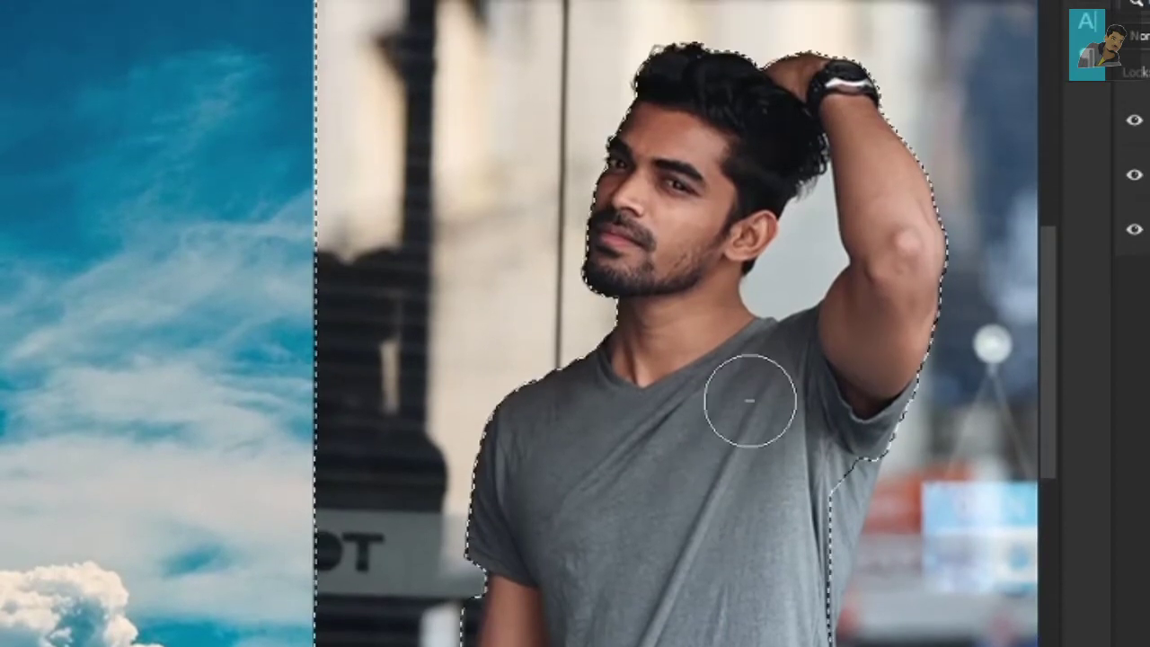
pyautogui.scroll(2, 750, 400)
pyautogui.scroll(1, 791, 314)
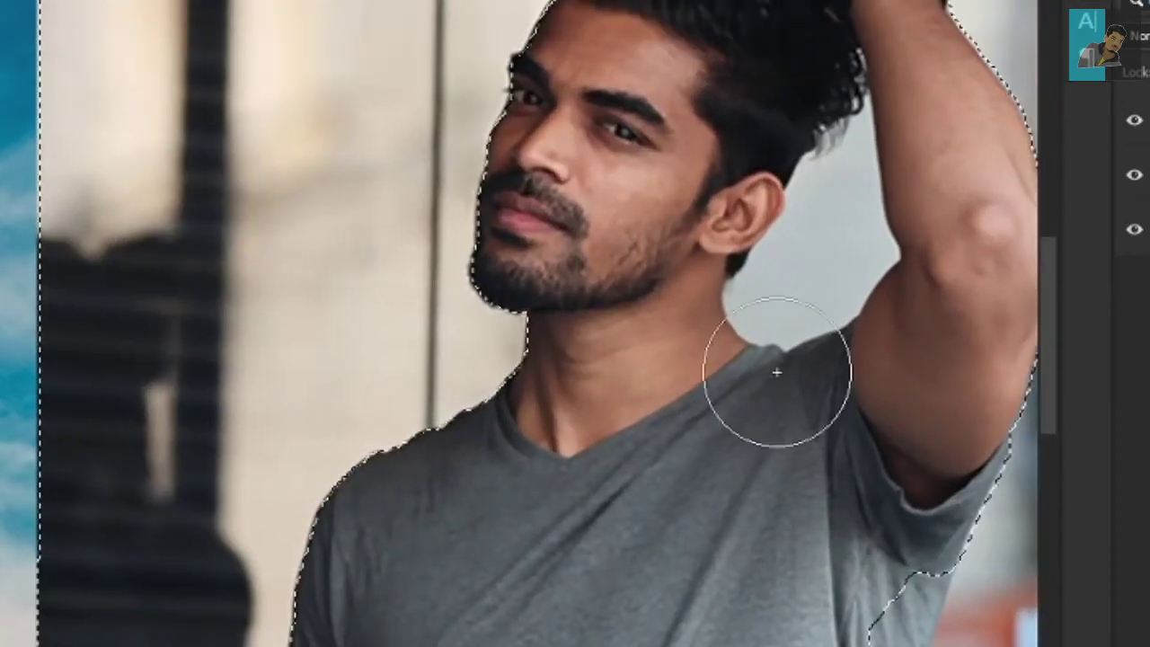
pyautogui.click(809, 253)
pyautogui.moveTo(811, 257); pyautogui.dragTo(829, 303)
# Tighten the selection edge along the man's raised arm and T-shirt
pyautogui.scroll(-3, 830, 297)
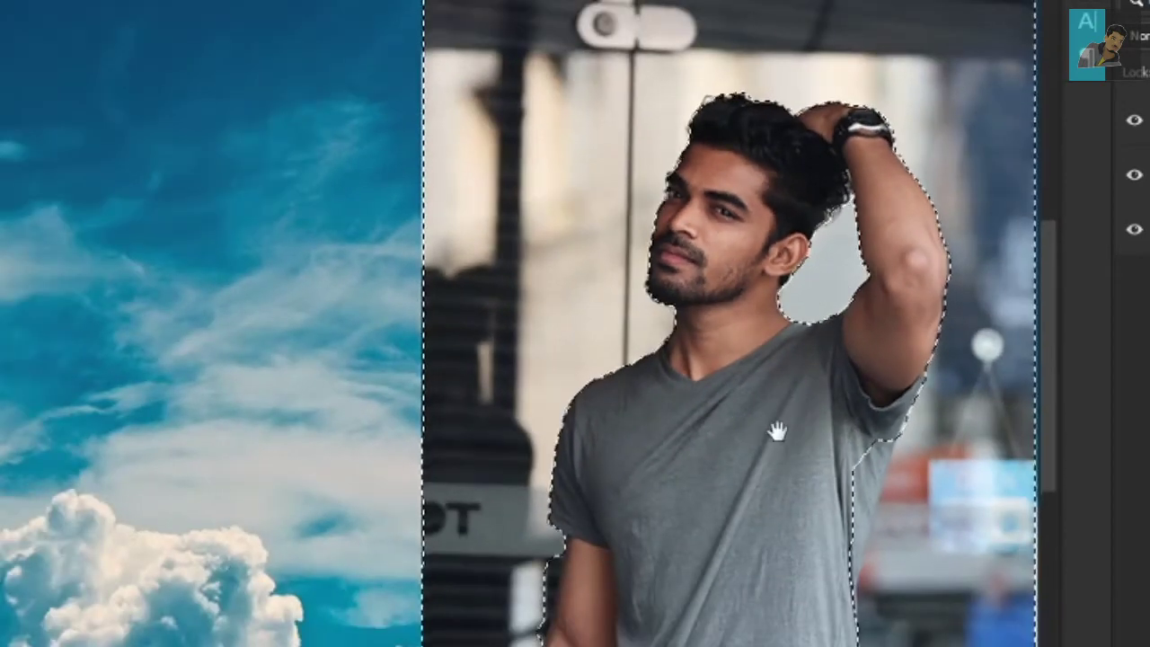
pyautogui.moveTo(777, 433); pyautogui.dragTo(765, 333)
pyautogui.scroll(1, 509, 509)
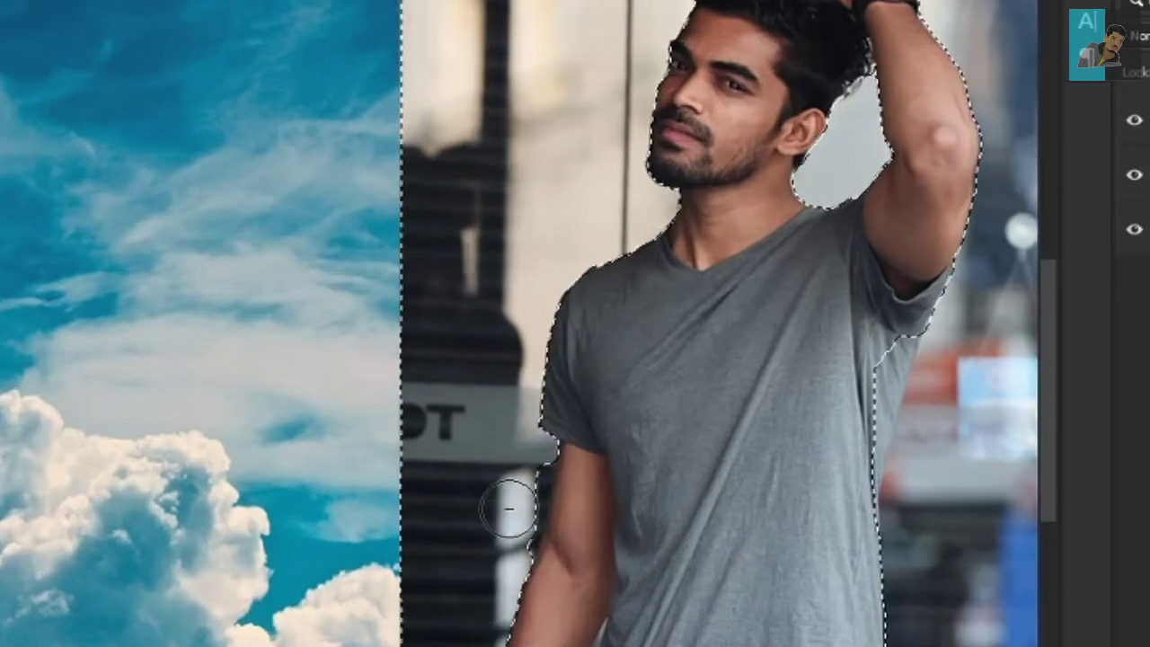
pyautogui.scroll(1, 509, 509)
pyautogui.moveTo(527, 475); pyautogui.dragTo(509, 572)
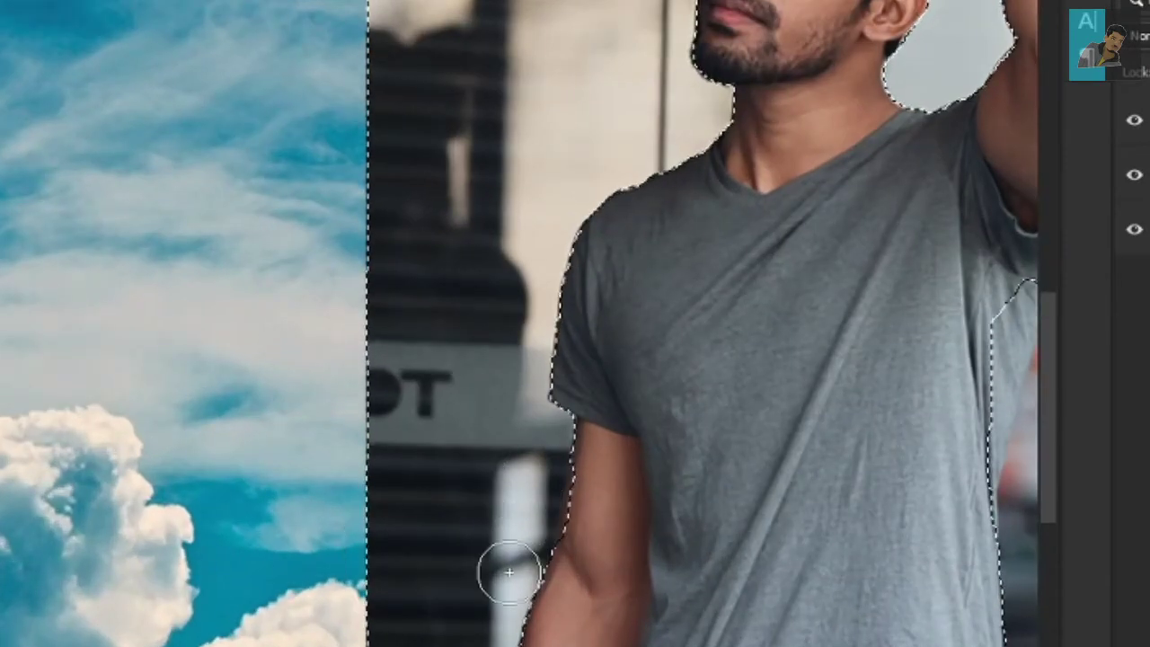
pyautogui.scroll(-1, 508, 572)
pyautogui.scroll(-1, 521, 513)
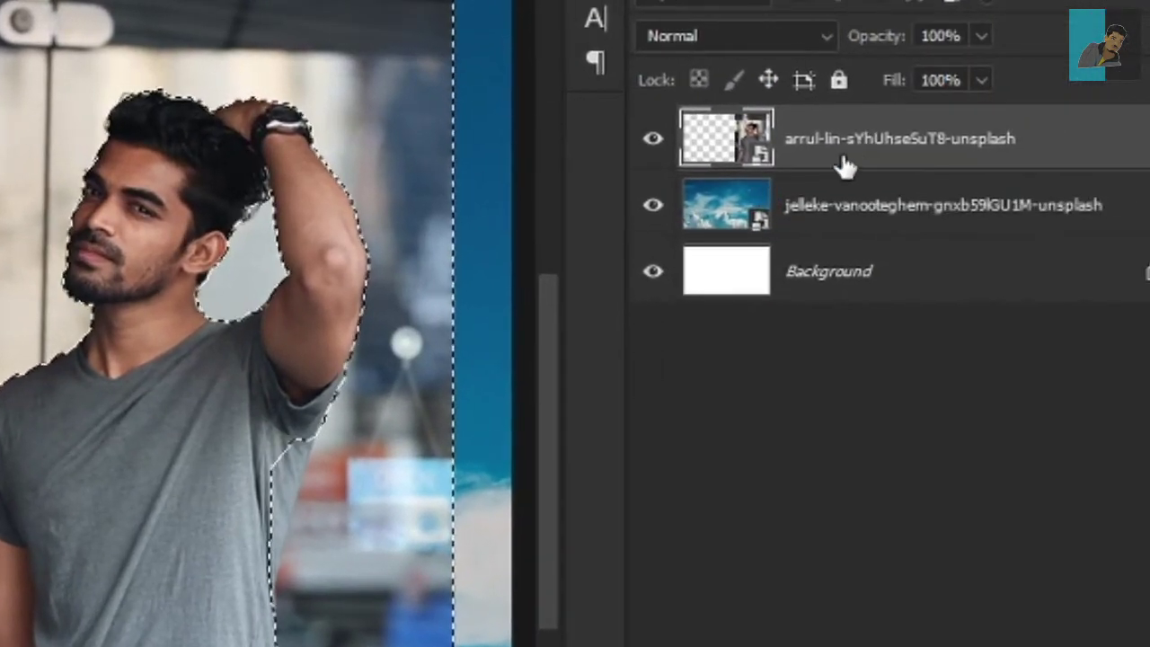
# Rasterize the man's layer, delete the selected street background, and deselect
pyautogui.rightClick(850, 155)
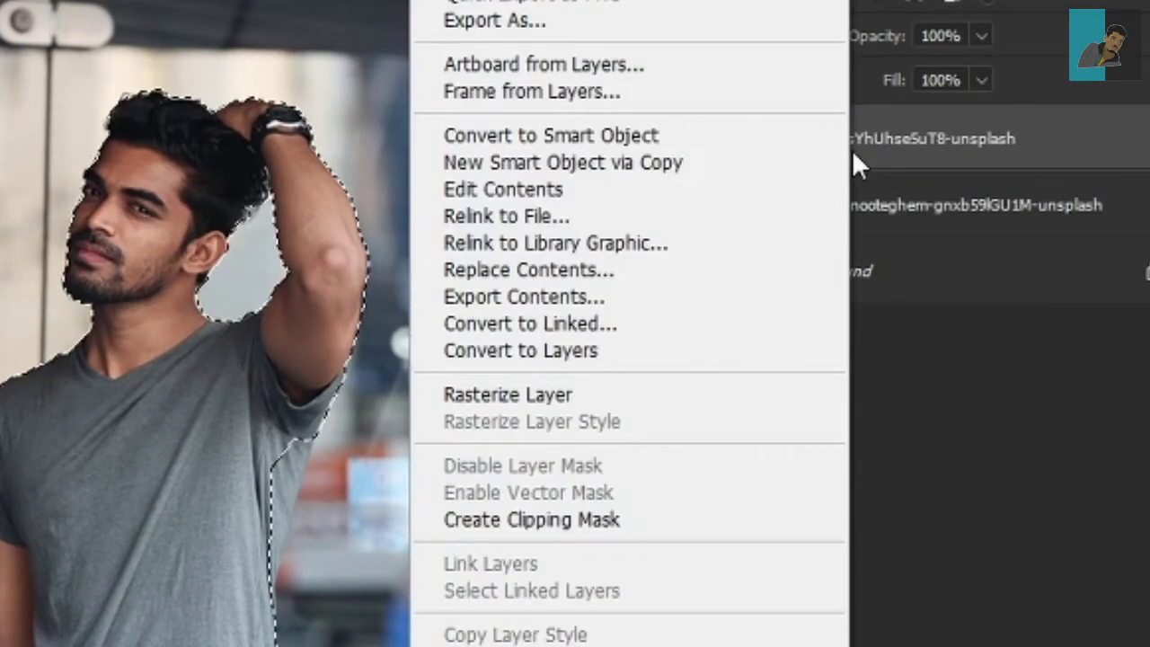
pyautogui.click(590, 396)
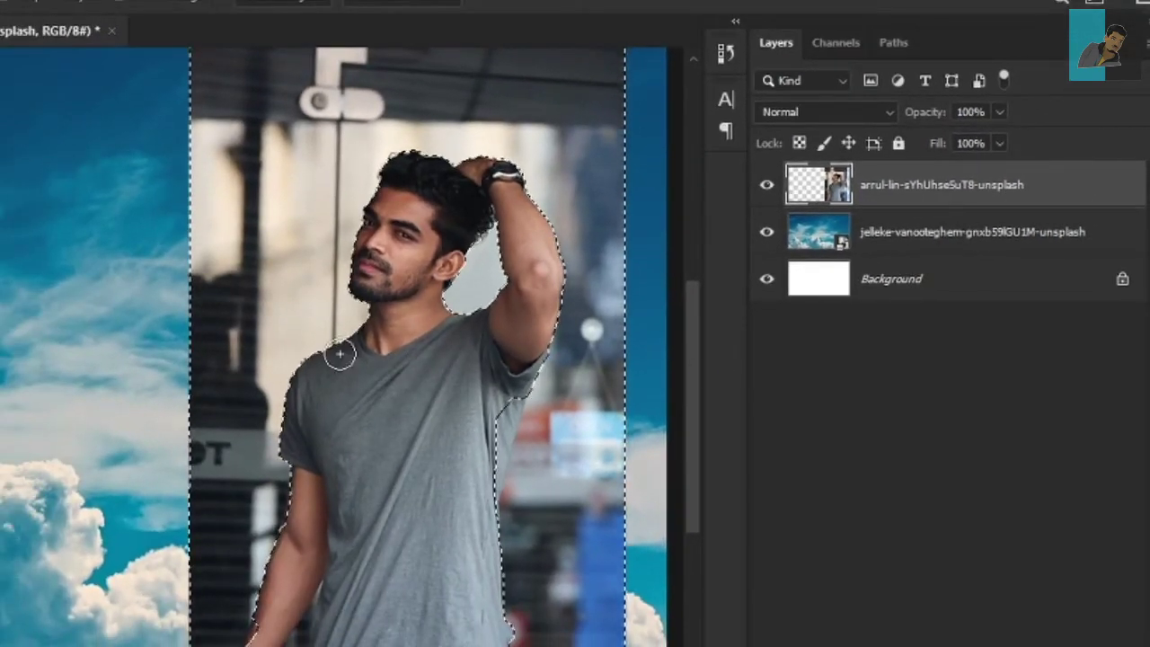
pyautogui.press('Delete')
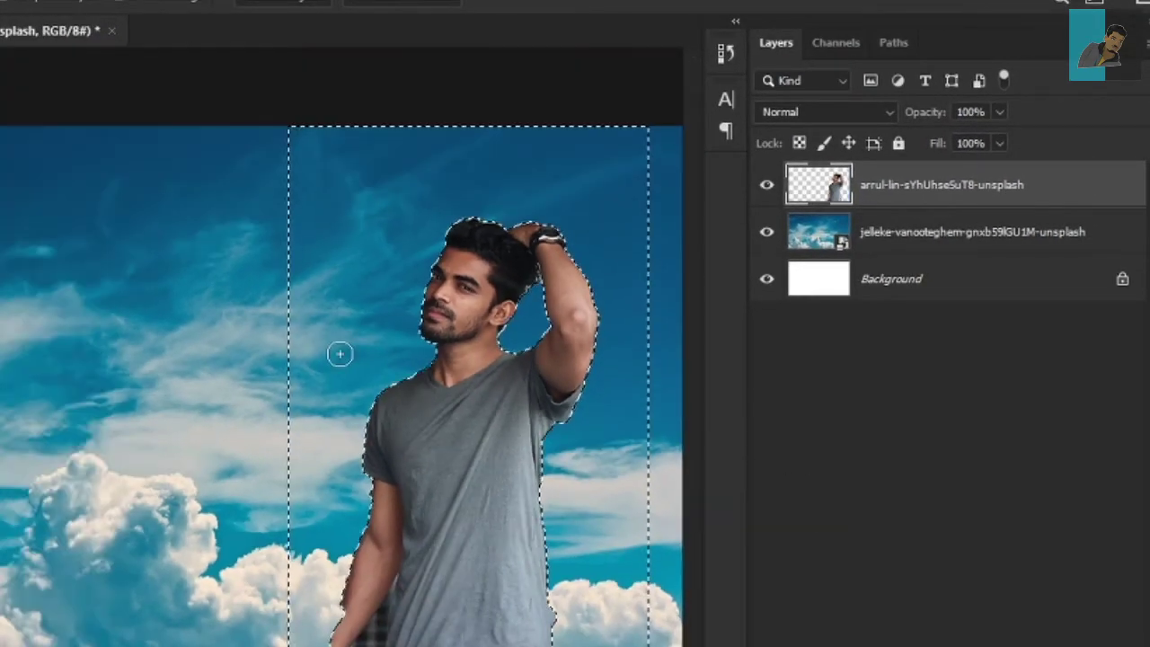
pyautogui.hotkey('ctrl', 'd')
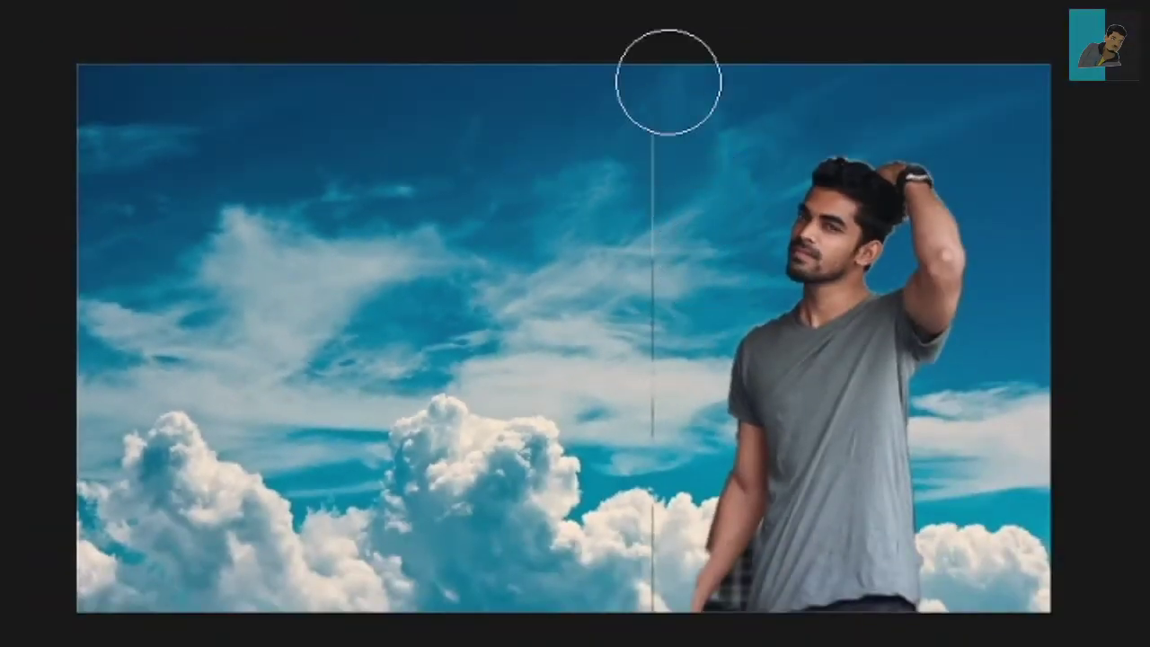
# Paint out the sky seam, then enlarge the man cutout and reposition him slightly
pyautogui.moveTo(668, 82)
pyautogui.mouseDown()
pyautogui.moveTo(617, 574)
pyautogui.moveTo(693, 500)
pyautogui.moveTo(750, 488)
pyautogui.moveTo(854, 570)
pyautogui.moveTo(930, 517)
pyautogui.moveTo(893, 480)
pyautogui.moveTo(786, 480)
pyautogui.moveTo(724, 422)
pyautogui.moveTo(713, 443)
pyautogui.moveTo(833, 452)
pyautogui.moveTo(907, 429)
pyautogui.moveTo(900, 442)
pyautogui.moveTo(833, 455)
pyautogui.moveTo(760, 429)
pyautogui.moveTo(815, 447)
pyautogui.mouseUp()
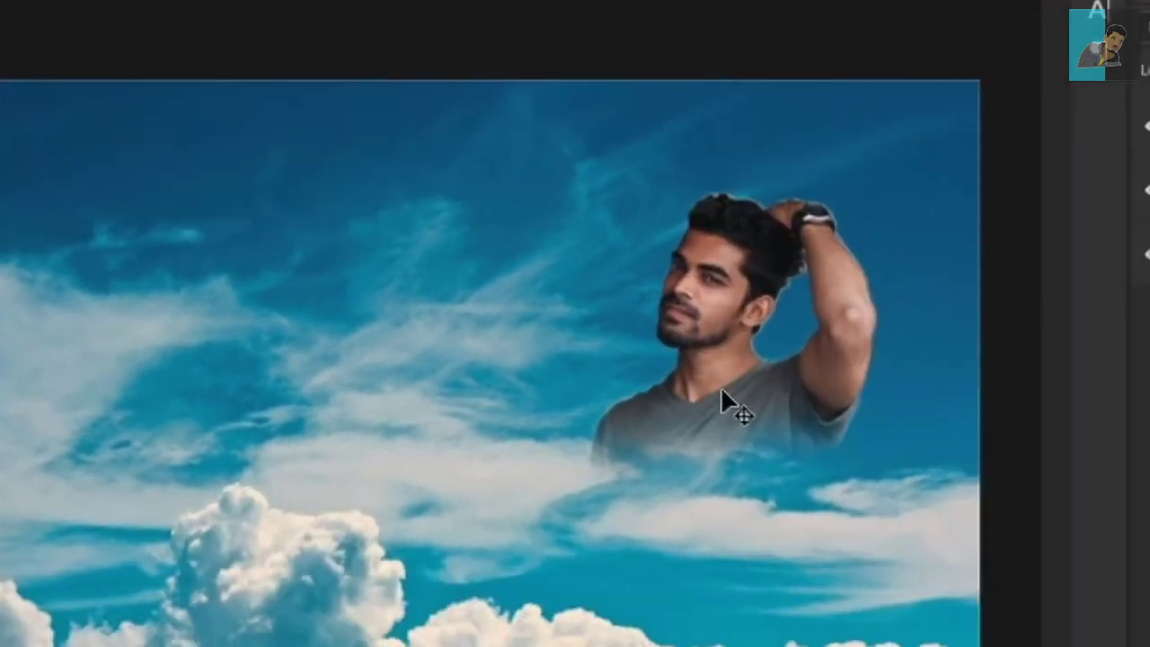
pyautogui.click(511, 322)
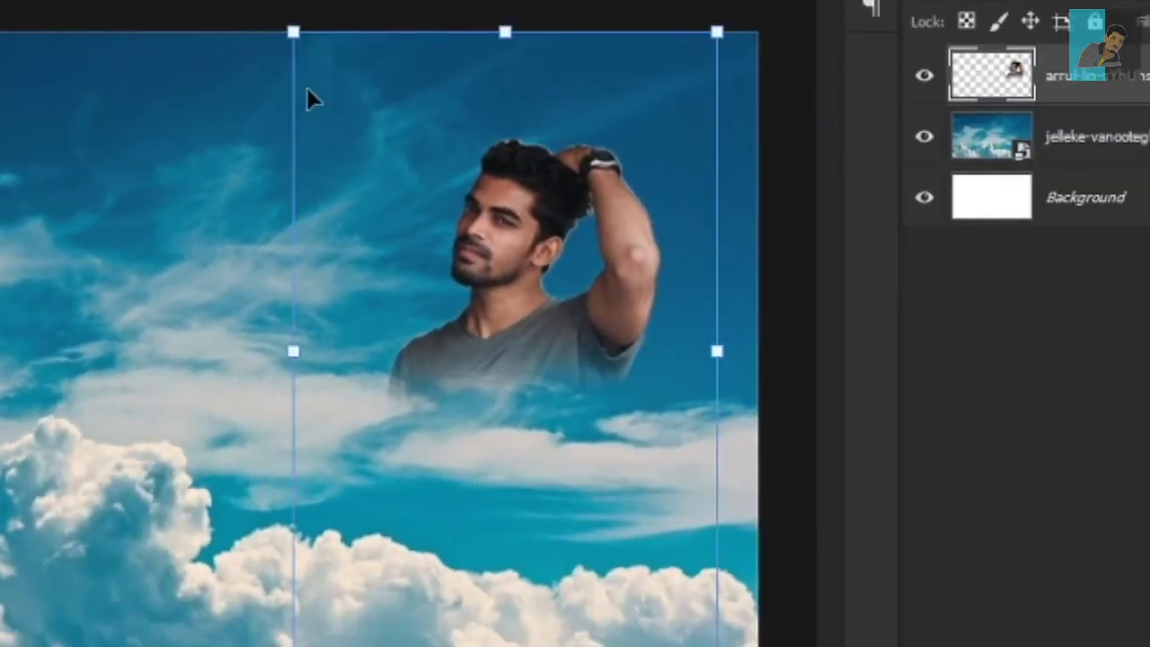
pyautogui.moveTo(292, 27); pyautogui.dragTo(194, 0)
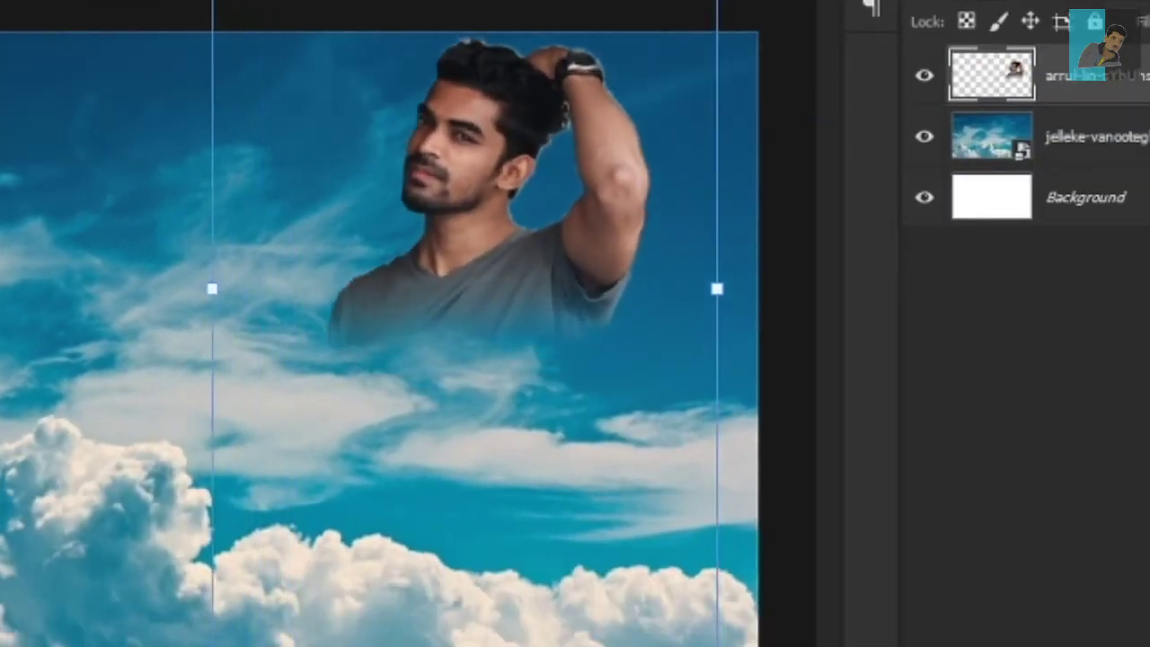
pyautogui.moveTo(554, 261); pyautogui.dragTo(579, 284)
pyautogui.press('Return')
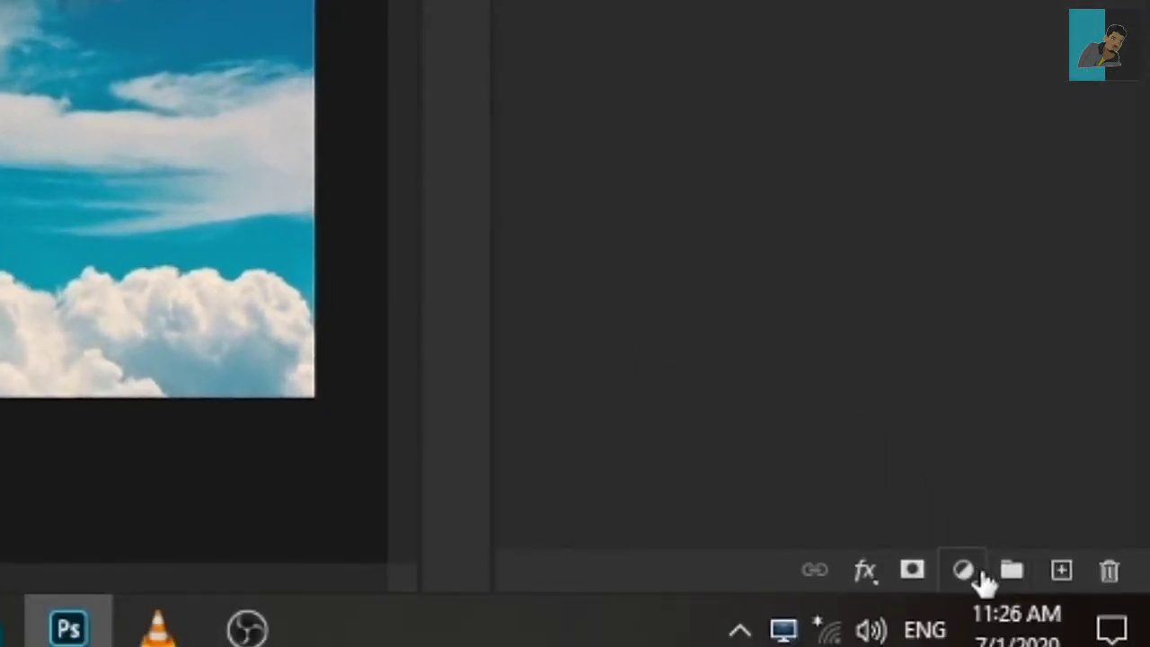
# Add a Black & White adjustment with Reds raised to 225 to brighten skin
pyautogui.click(982, 573)
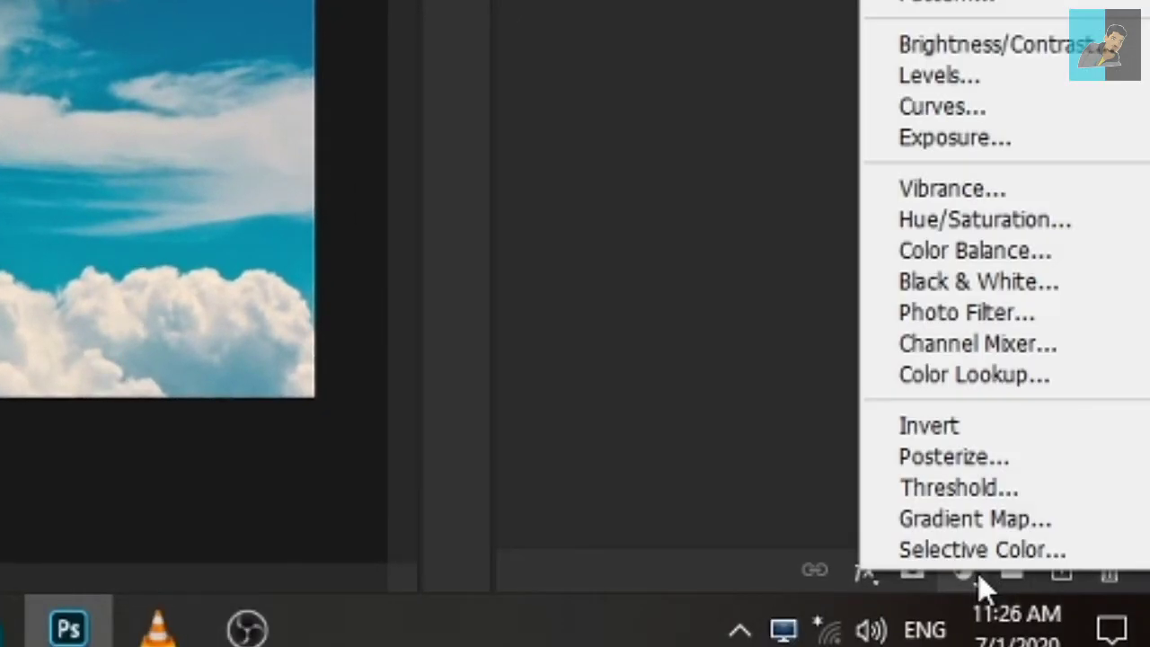
pyautogui.click(1008, 286)
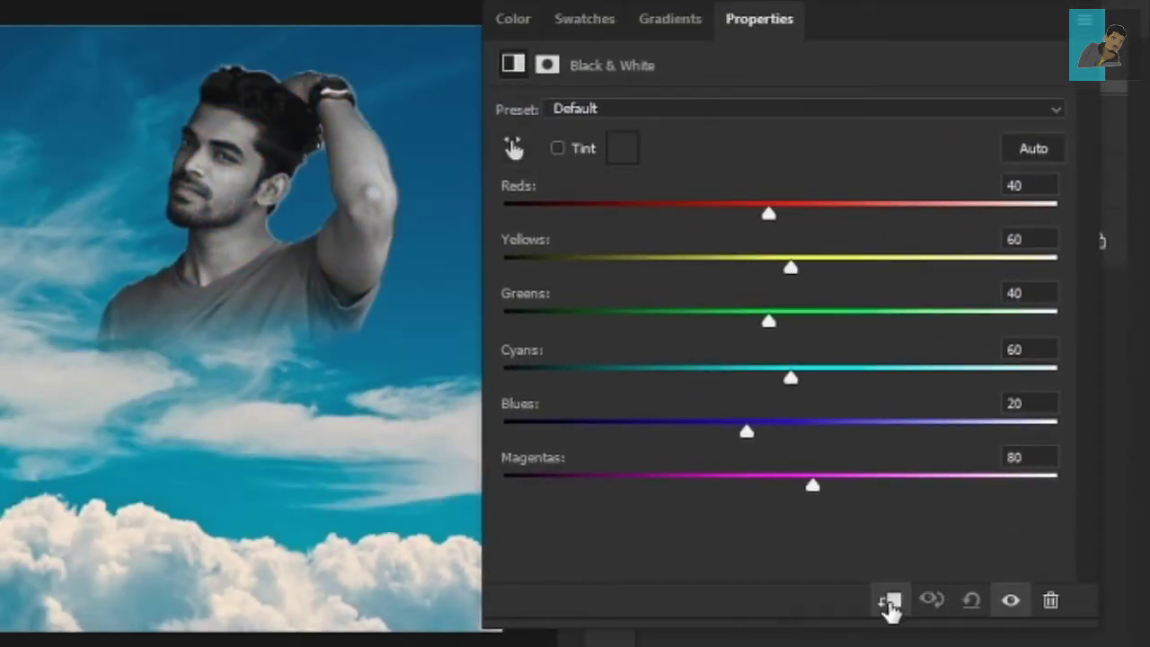
pyautogui.click(513, 151)
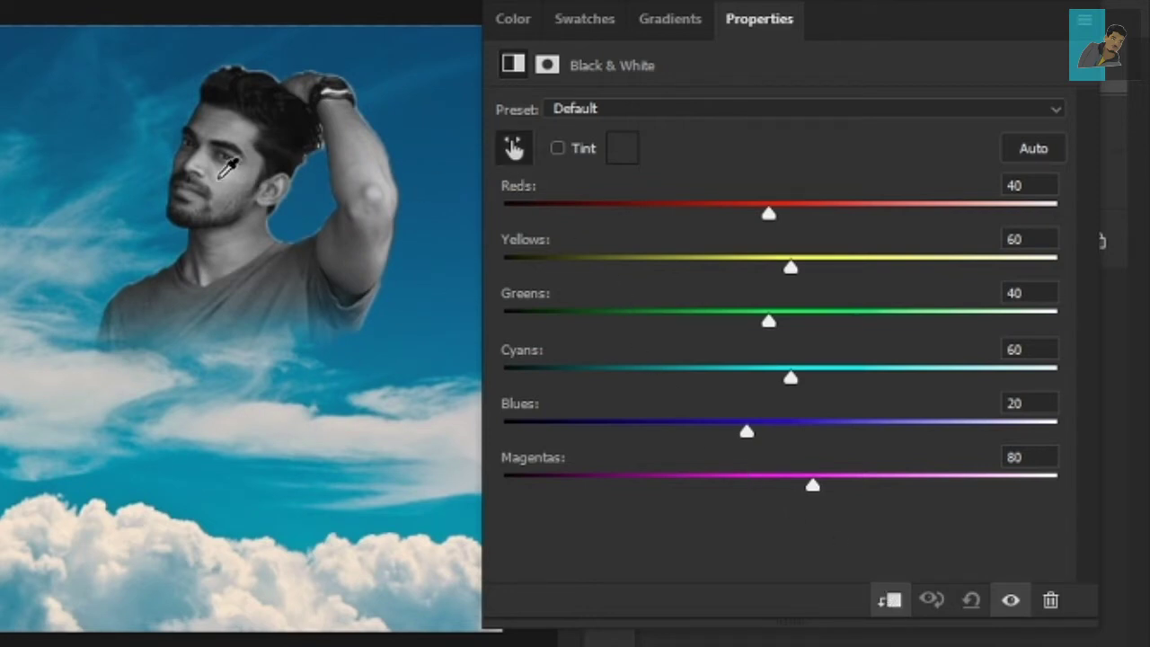
pyautogui.moveTo(269, 188); pyautogui.dragTo(472, 232)
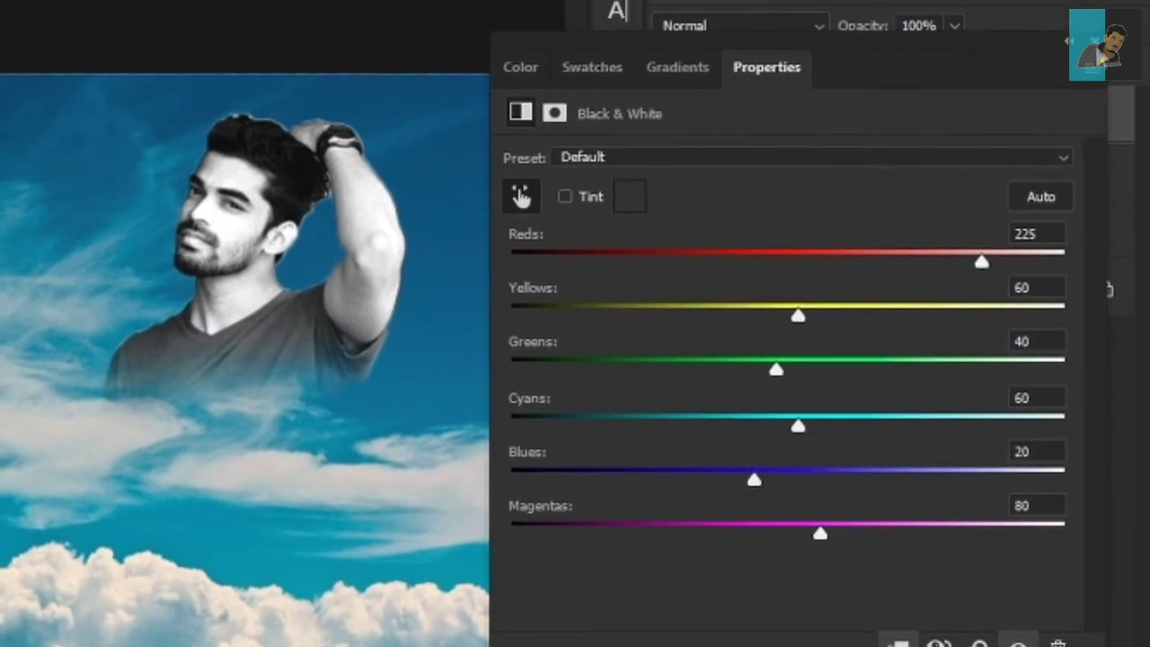
pyautogui.click(1068, 41)
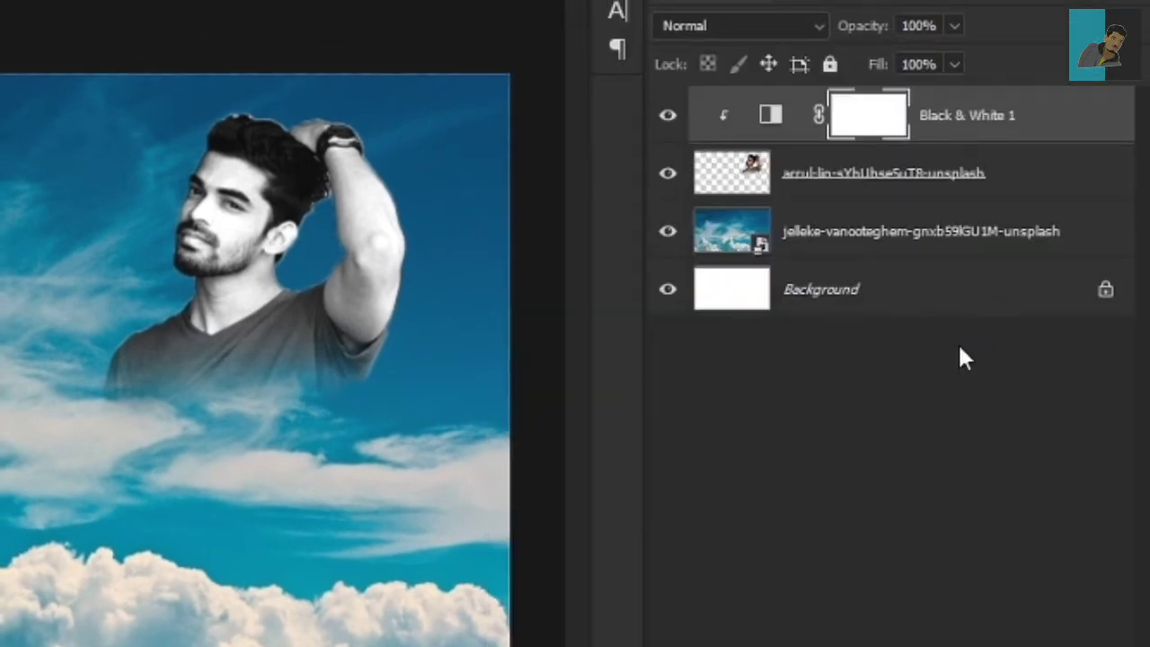
# Merge the Black & White adjustment into the man's layer
pyautogui.keyDown('shift'); pyautogui.click(1021, 192); pyautogui.keyUp('shift')
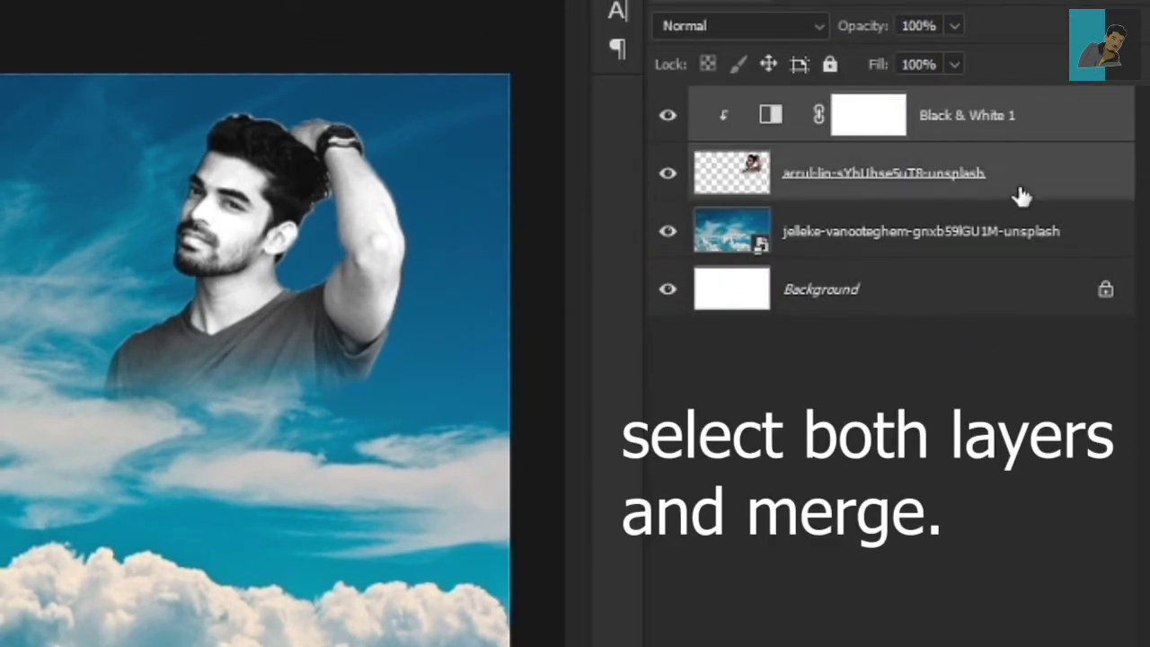
pyautogui.rightClick(1021, 196)
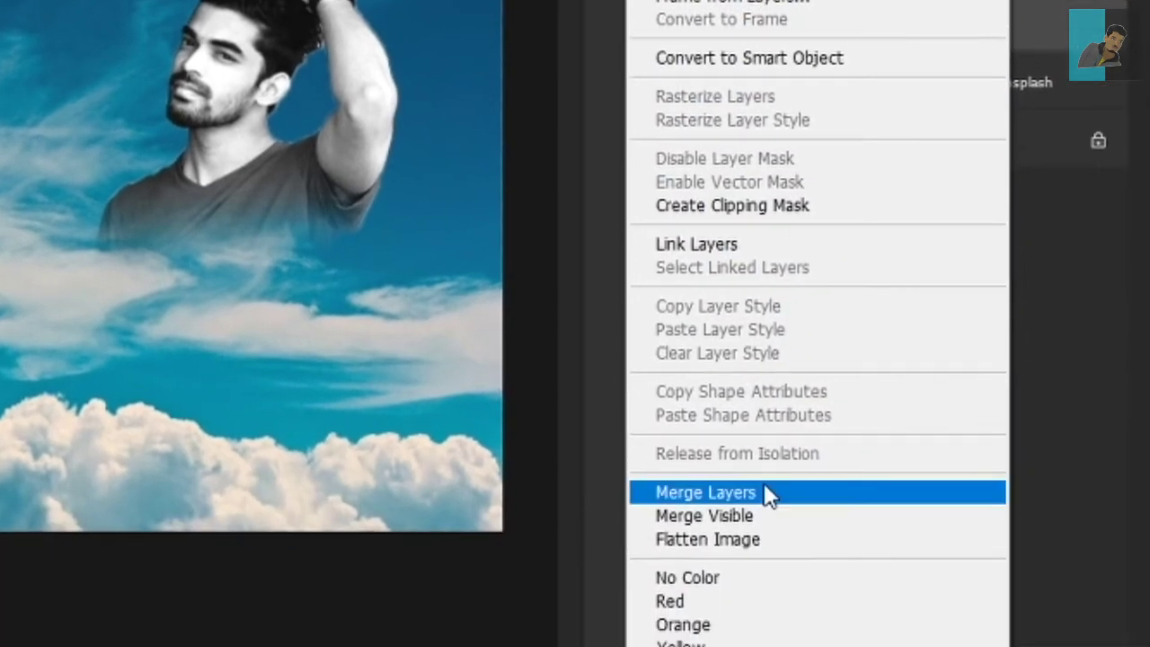
pyautogui.click(764, 485)
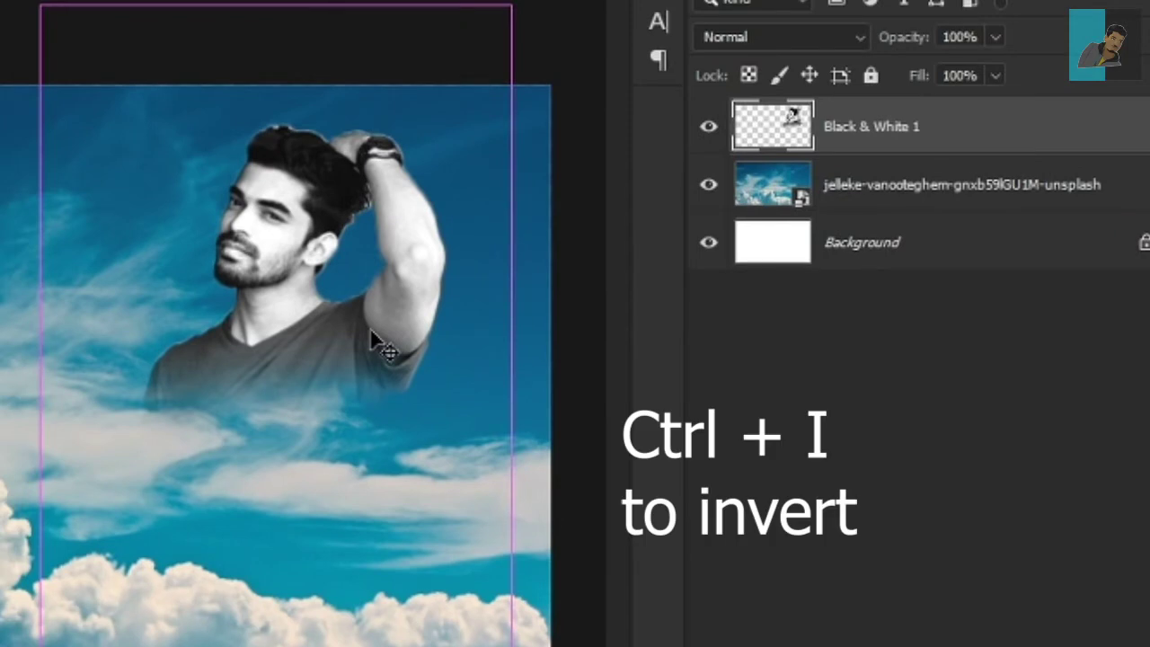
# Invert the man layer and set it to Screen blending at 74% opacity
pyautogui.hotkey('ctrl', 'i')
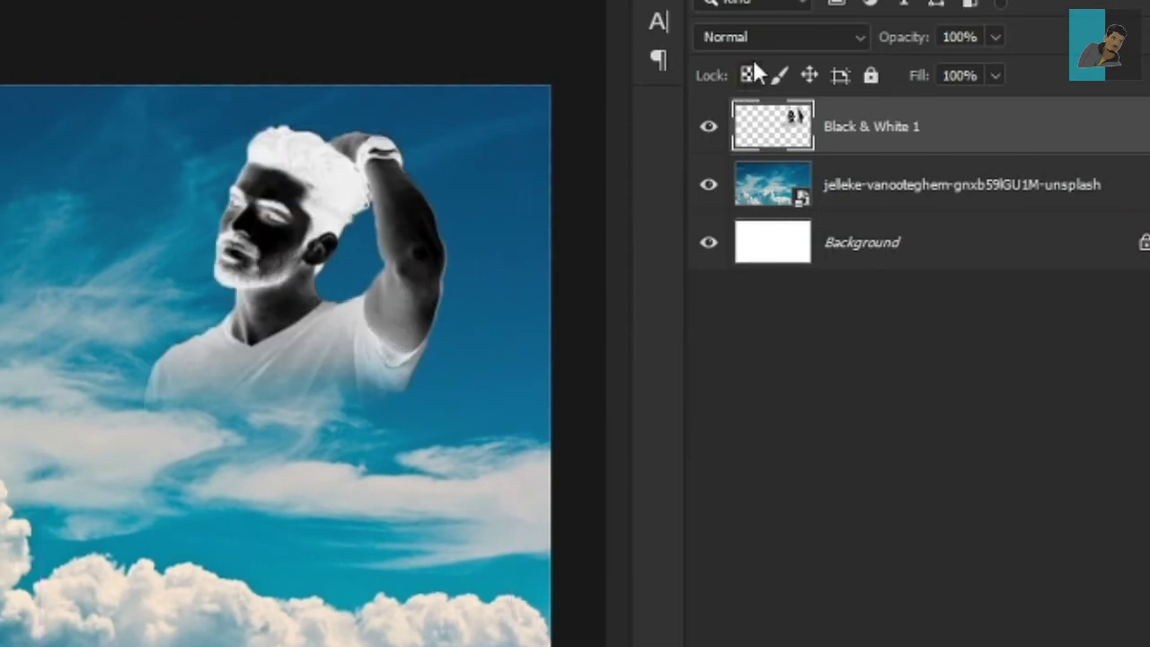
pyautogui.click(776, 41)
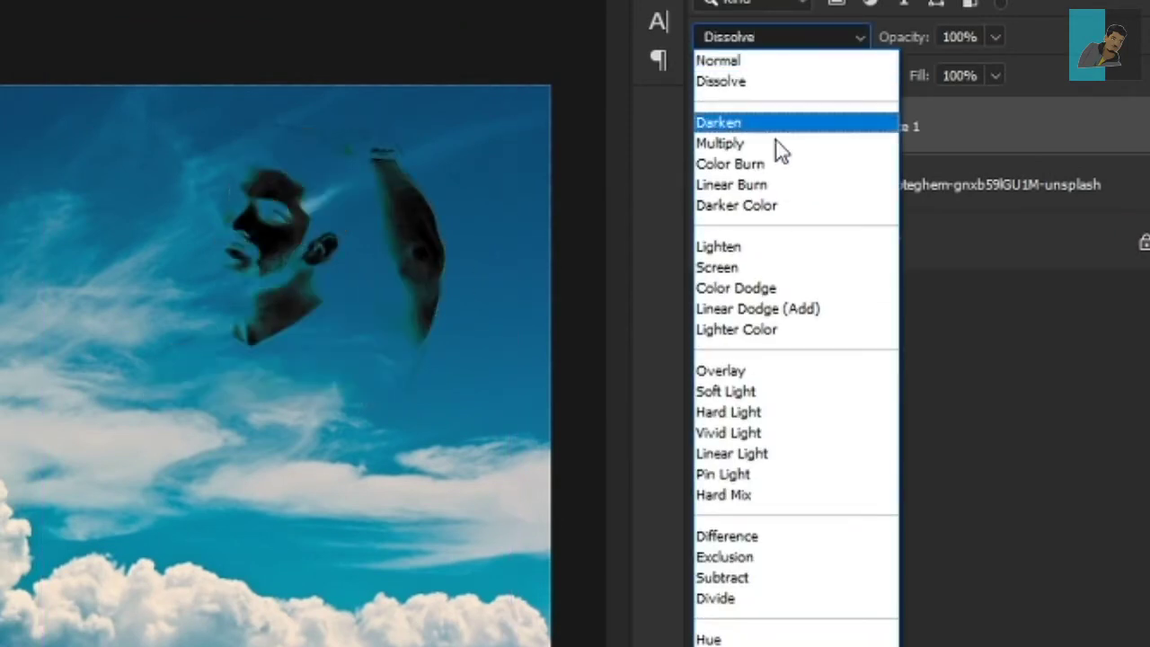
pyautogui.click(765, 269)
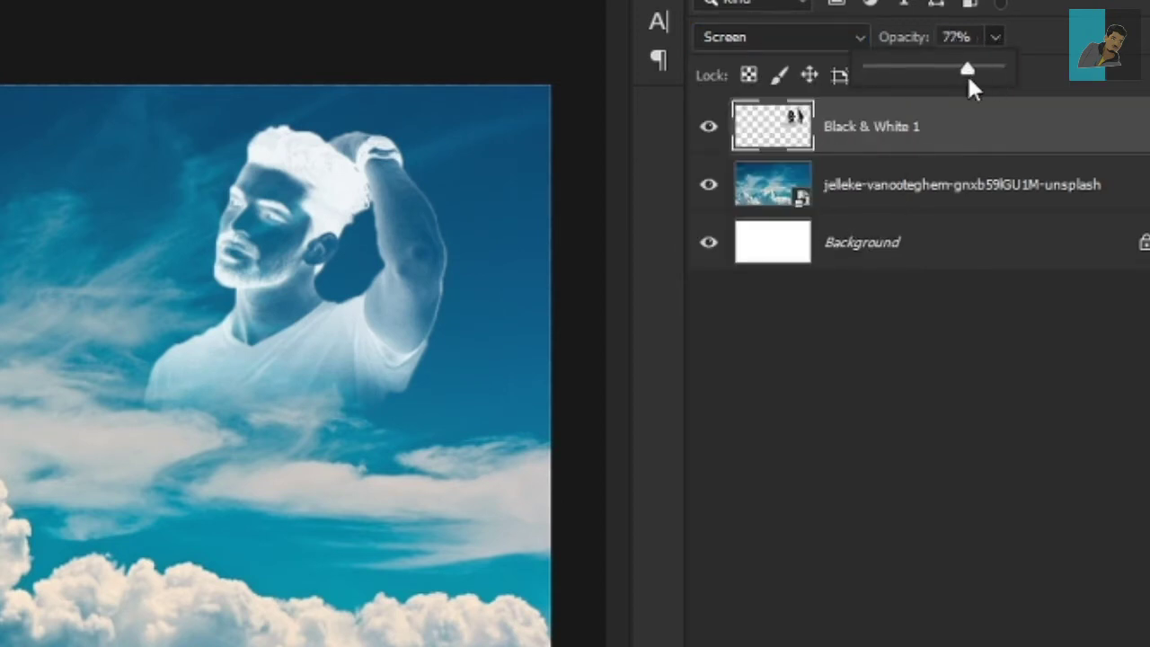
pyautogui.moveTo(969, 80); pyautogui.dragTo(963, 77)
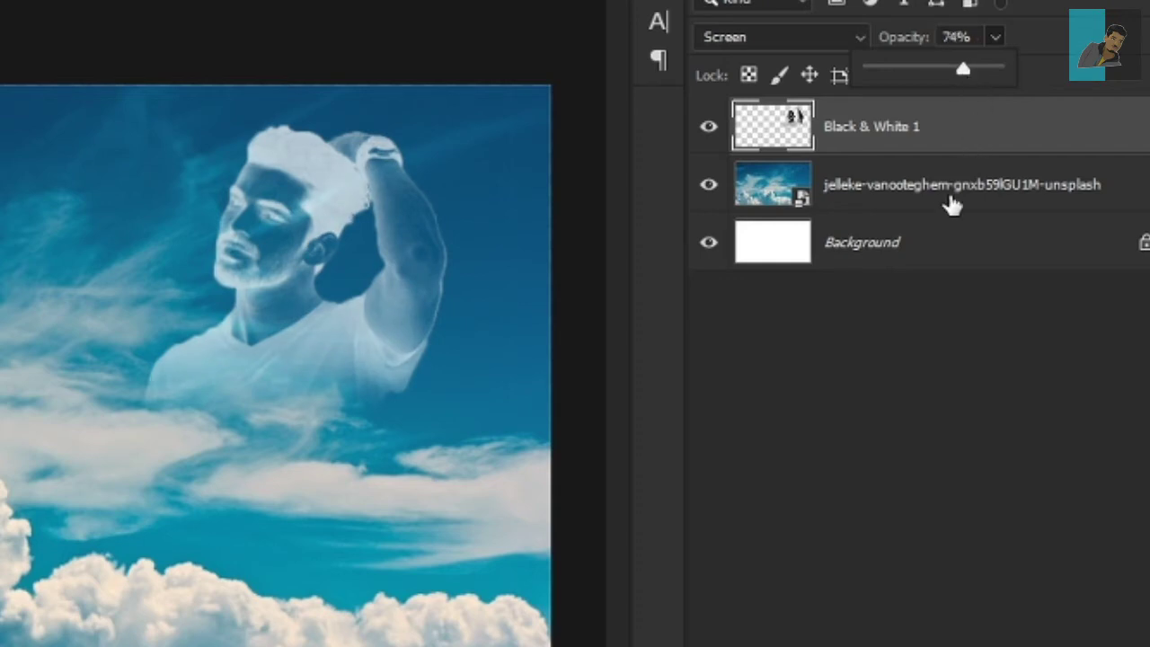
# Rotate the man slightly clockwise and shift him right and down
pyautogui.hotkey('ctrl', 't')
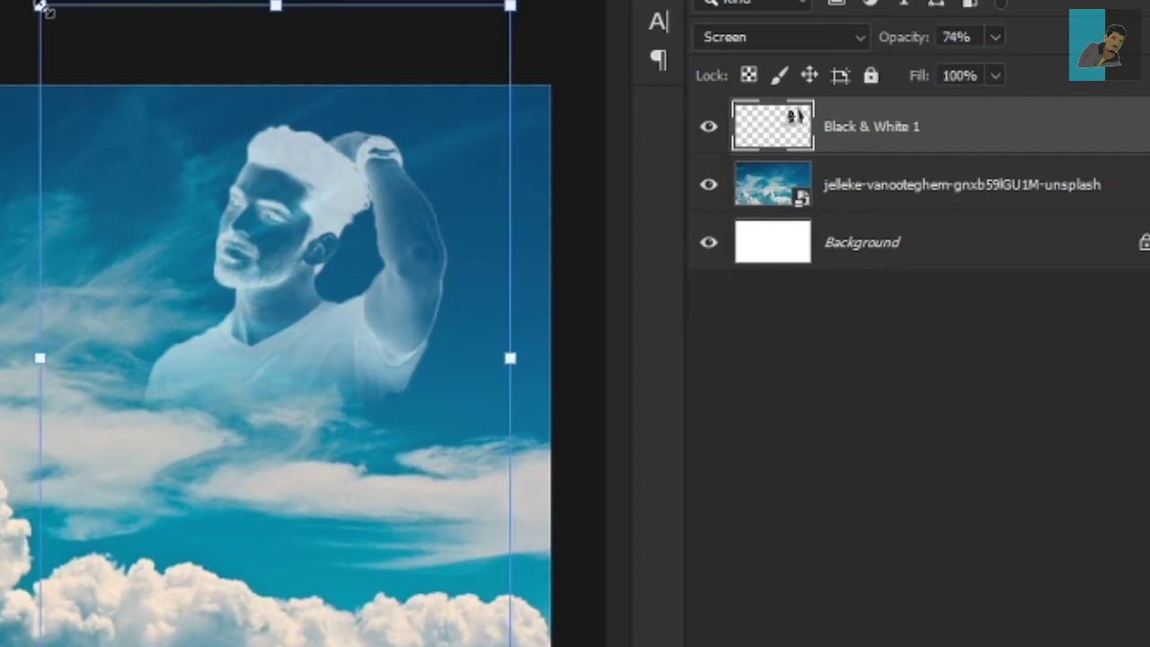
pyautogui.moveTo(523, 358); pyautogui.dragTo(520, 395)
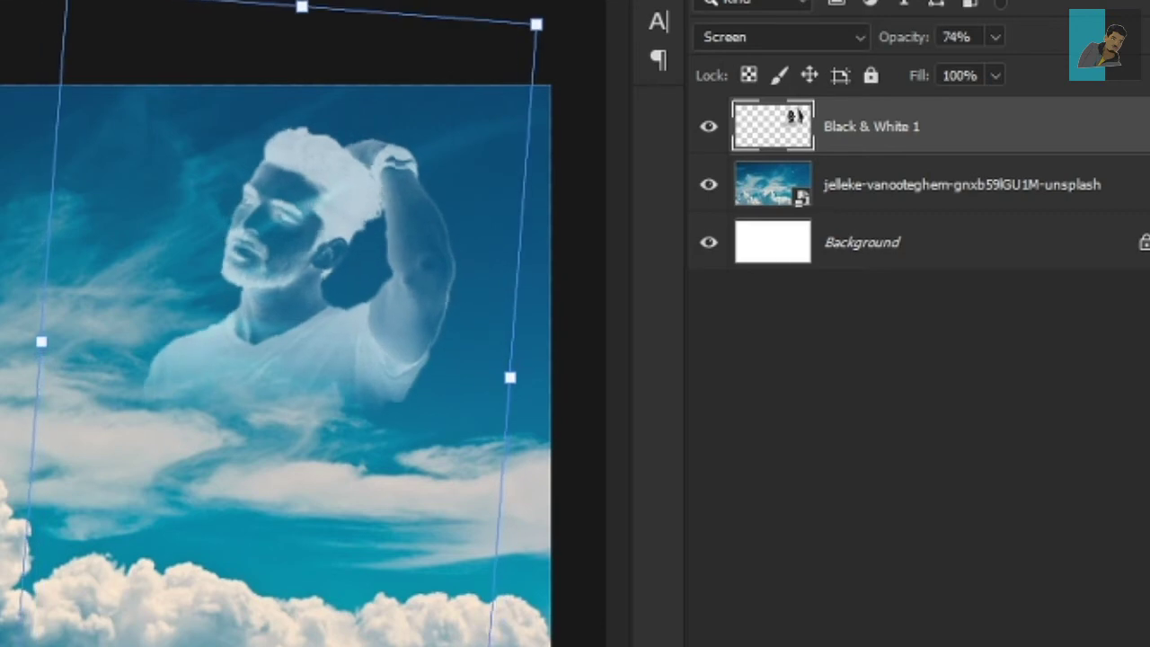
pyautogui.moveTo(346, 316)
pyautogui.mouseDown()
pyautogui.moveTo(368, 328)
pyautogui.moveTo(339, 313)
pyautogui.moveTo(340, 346)
pyautogui.mouseUp()
pyautogui.press('Return')
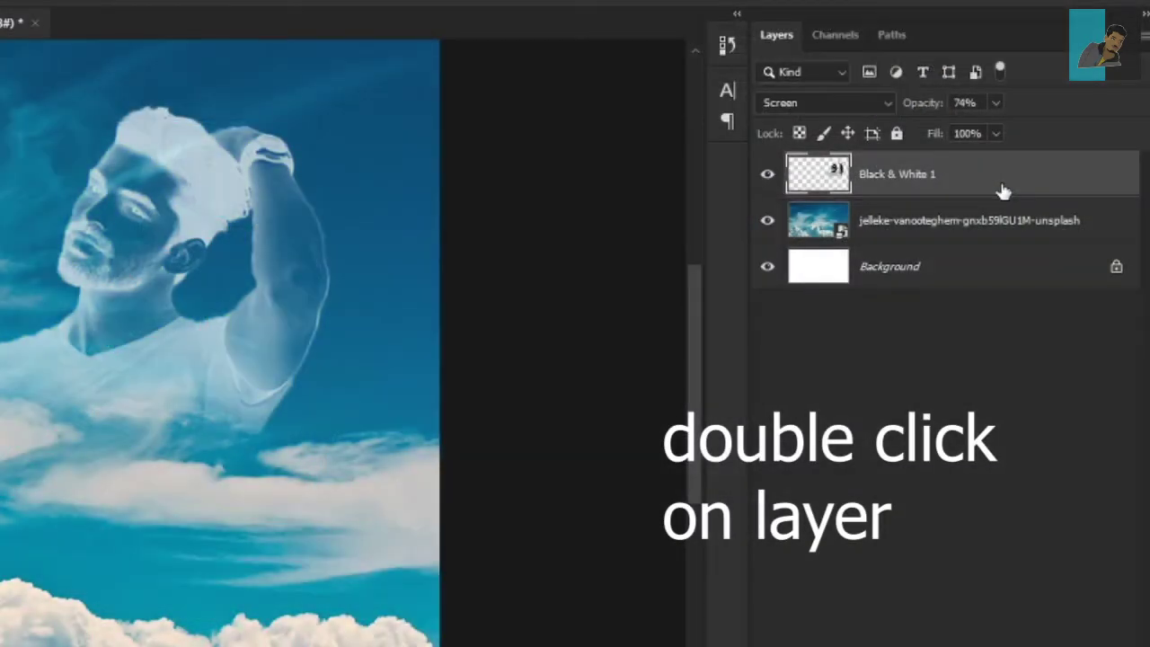
# Split the Blend If Underlying Layer sliders to 0/18 and 124/144 in Blending Options
pyautogui.doubleClick(1004, 192)
pyautogui.moveTo(701, 95)
pyautogui.mouseDown()
pyautogui.moveTo(739, 163)
pyautogui.moveTo(785, 96)
pyautogui.mouseUp()
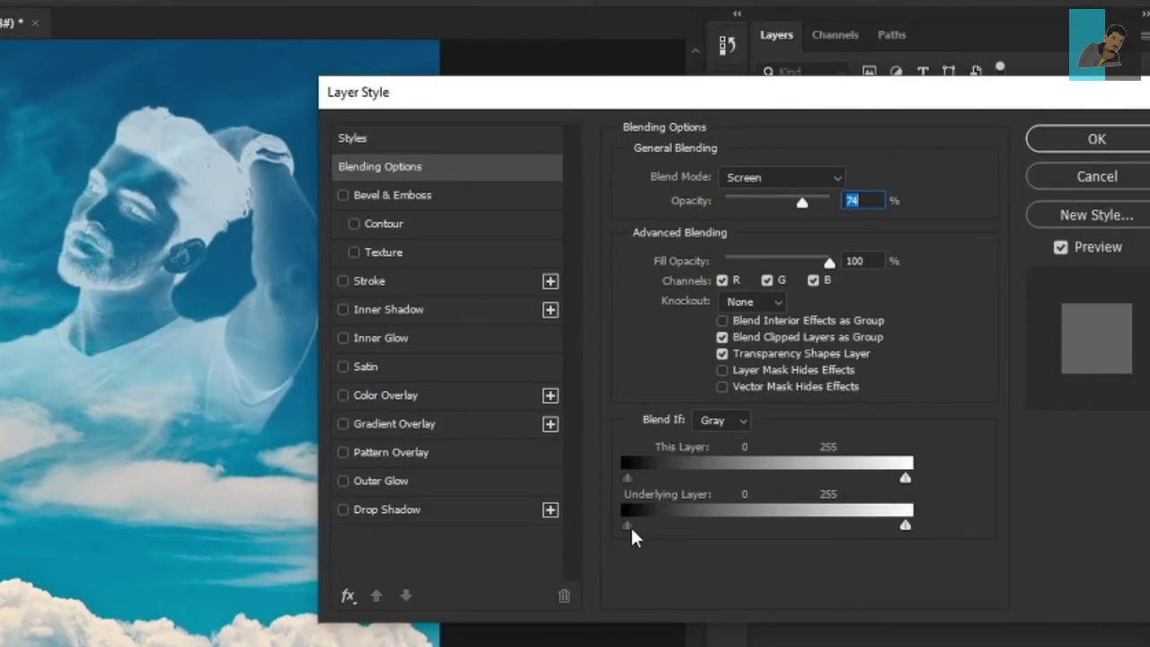
pyautogui.moveTo(631, 527); pyautogui.dragTo(649, 528)
pyautogui.moveTo(906, 526); pyautogui.dragTo(819, 529)
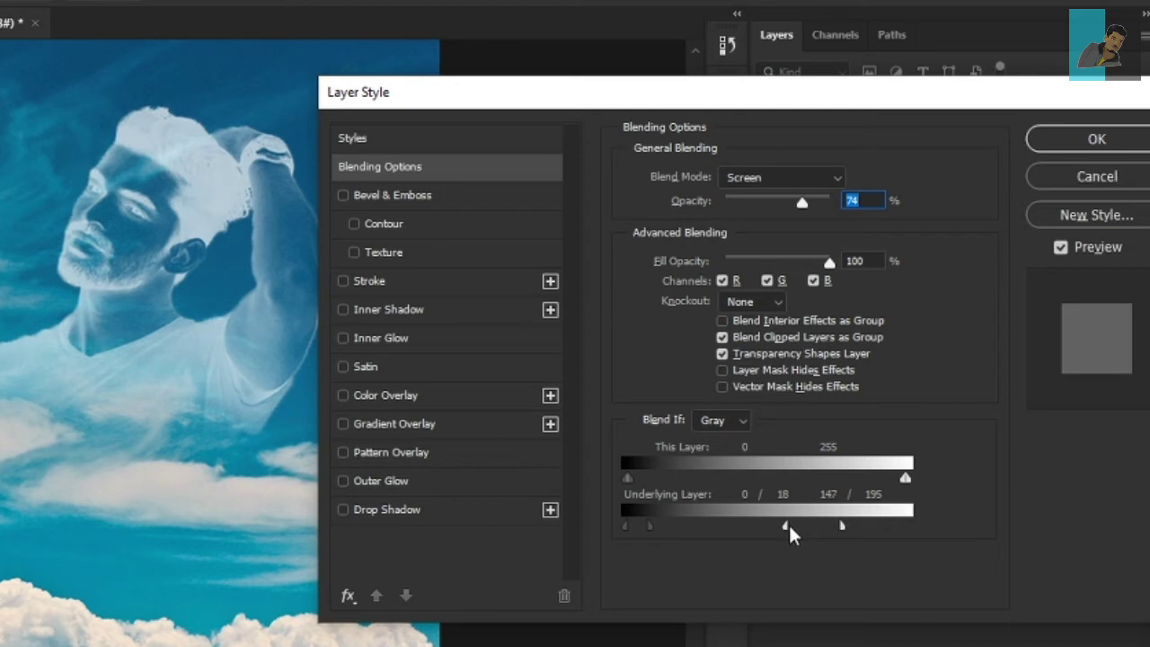
pyautogui.moveTo(787, 526); pyautogui.dragTo(731, 538)
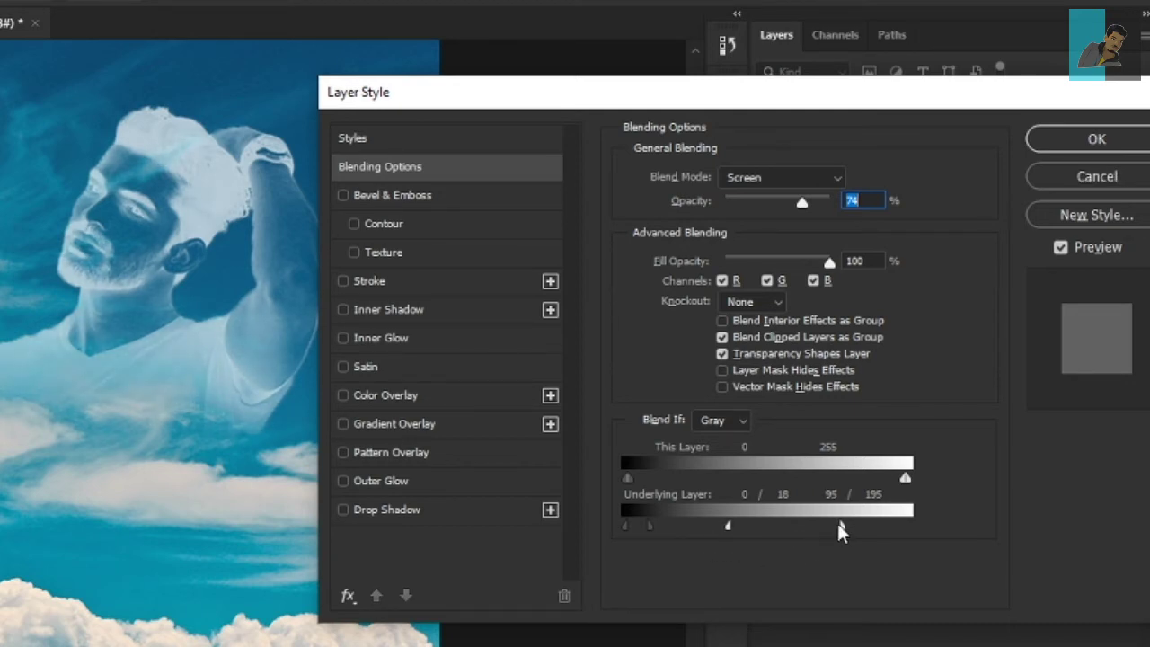
pyautogui.moveTo(842, 526)
pyautogui.mouseDown()
pyautogui.moveTo(770, 525)
pyautogui.moveTo(788, 527)
pyautogui.moveTo(753, 534)
pyautogui.moveTo(762, 537)
pyautogui.mouseUp()
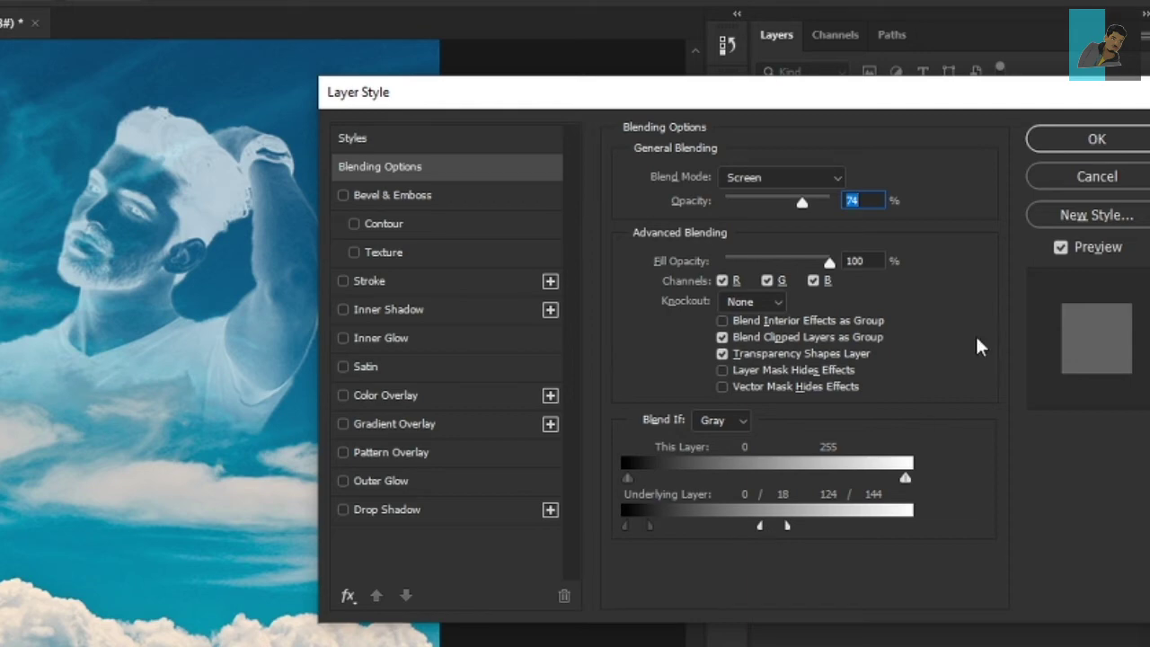
pyautogui.click(1102, 137)
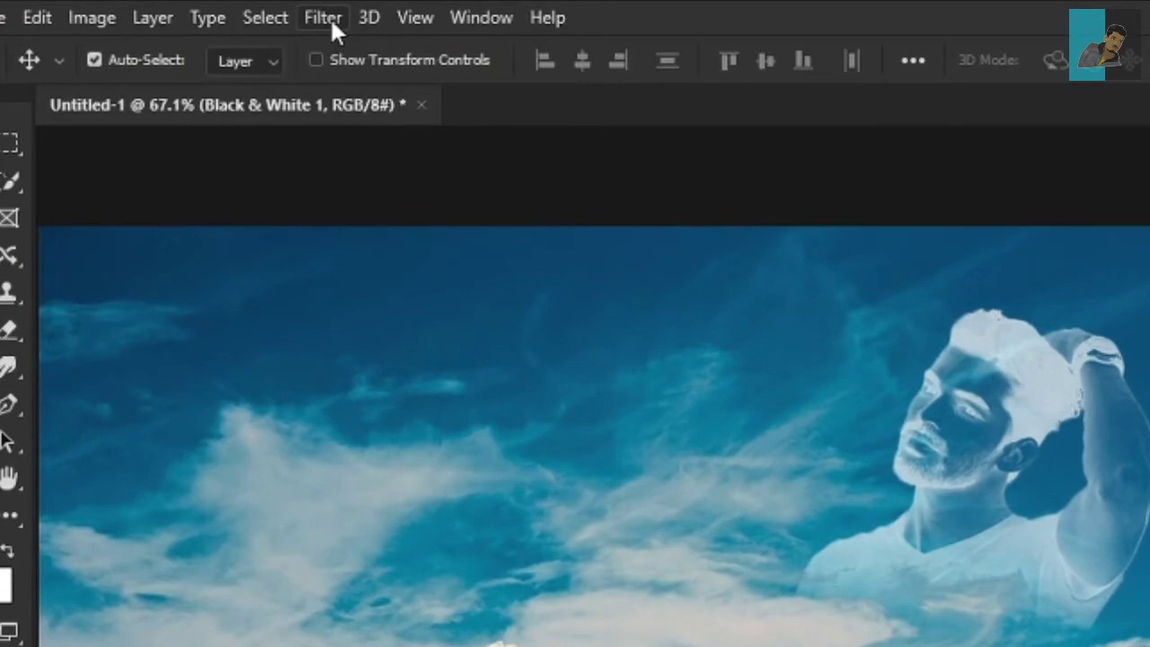
# Open Gaussian Blur on the man's layer and lower the Radius toward 0.9 pixels
pyautogui.click(232, 11)
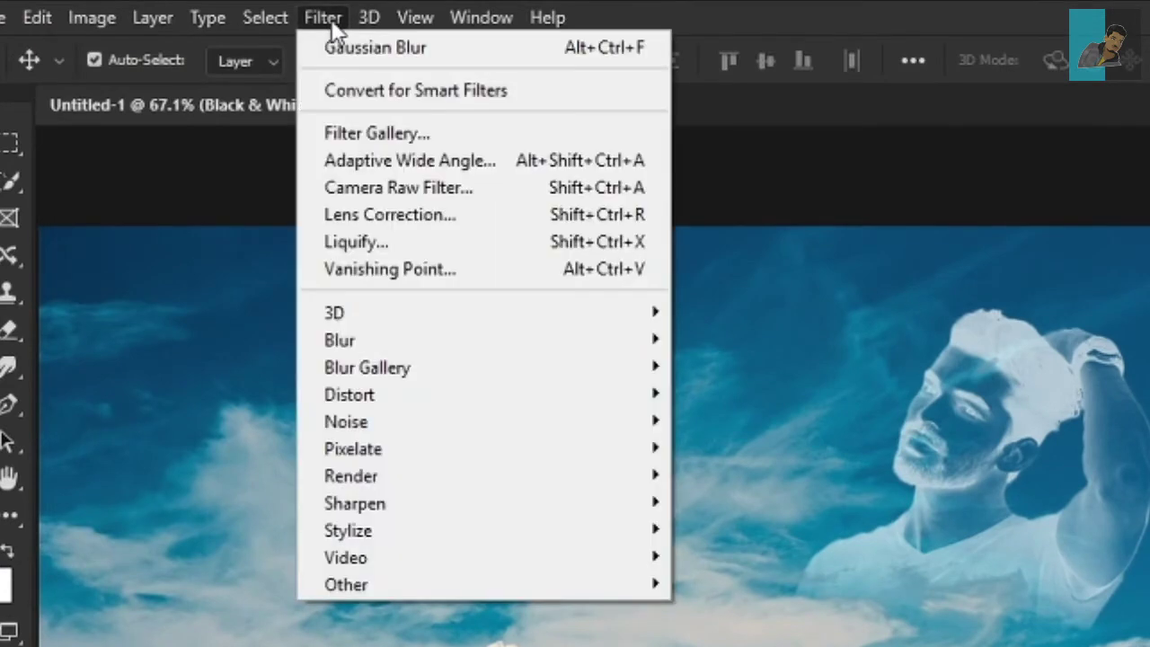
pyautogui.moveTo(485, 339)
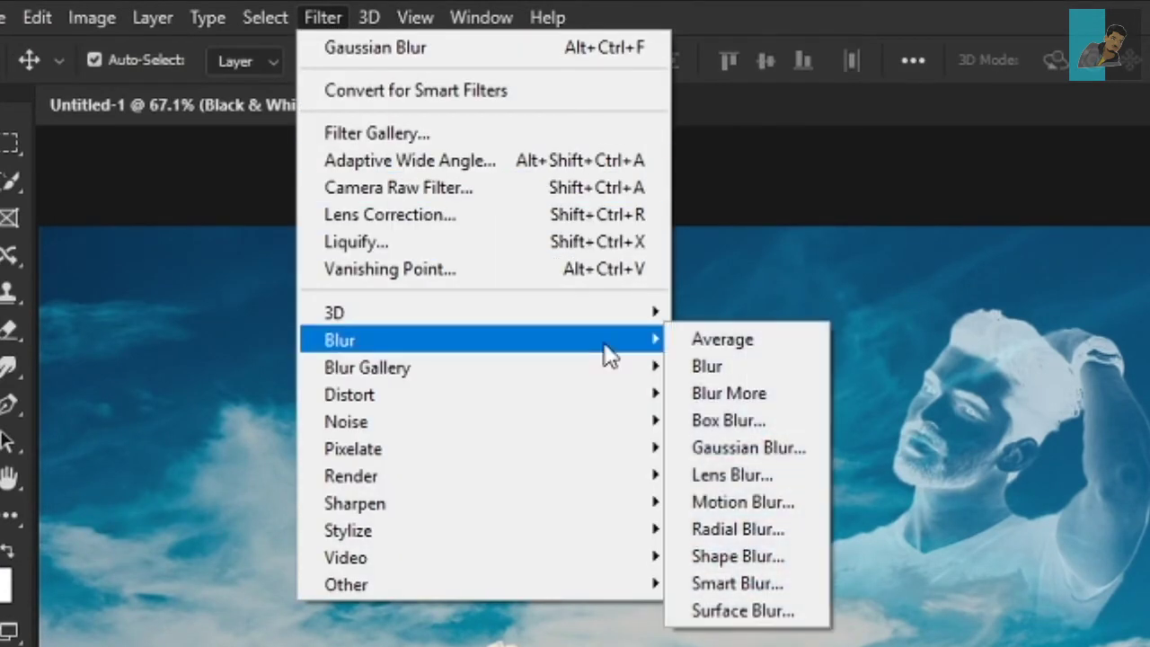
pyautogui.click(746, 449)
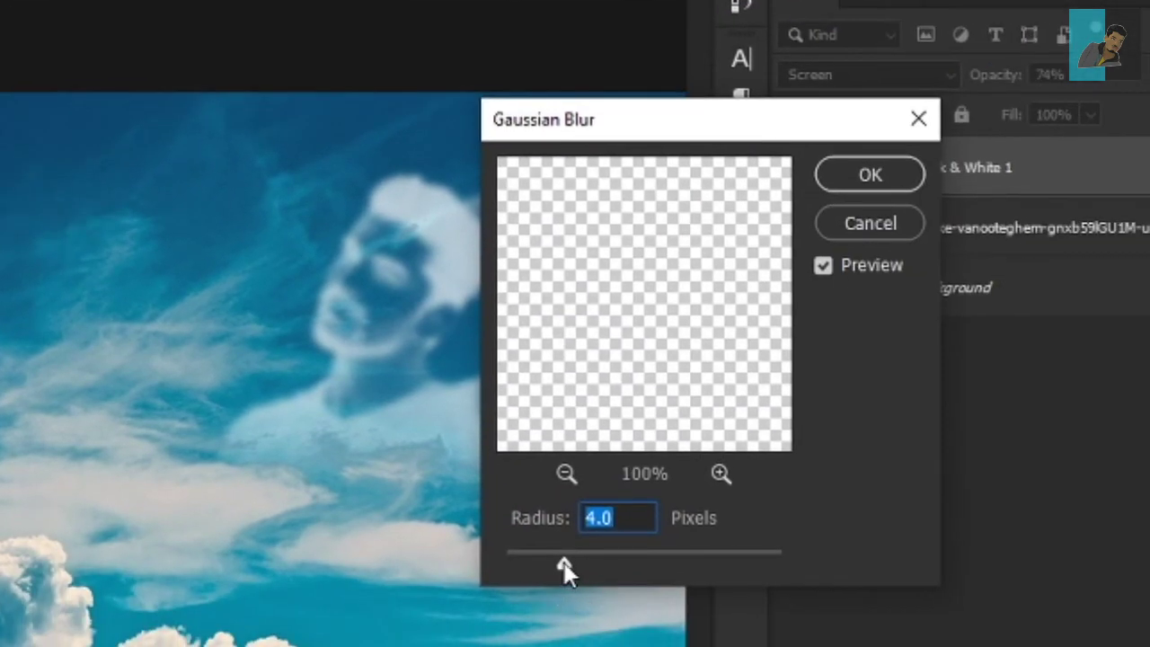
pyautogui.moveTo(563, 566); pyautogui.dragTo(521, 569)
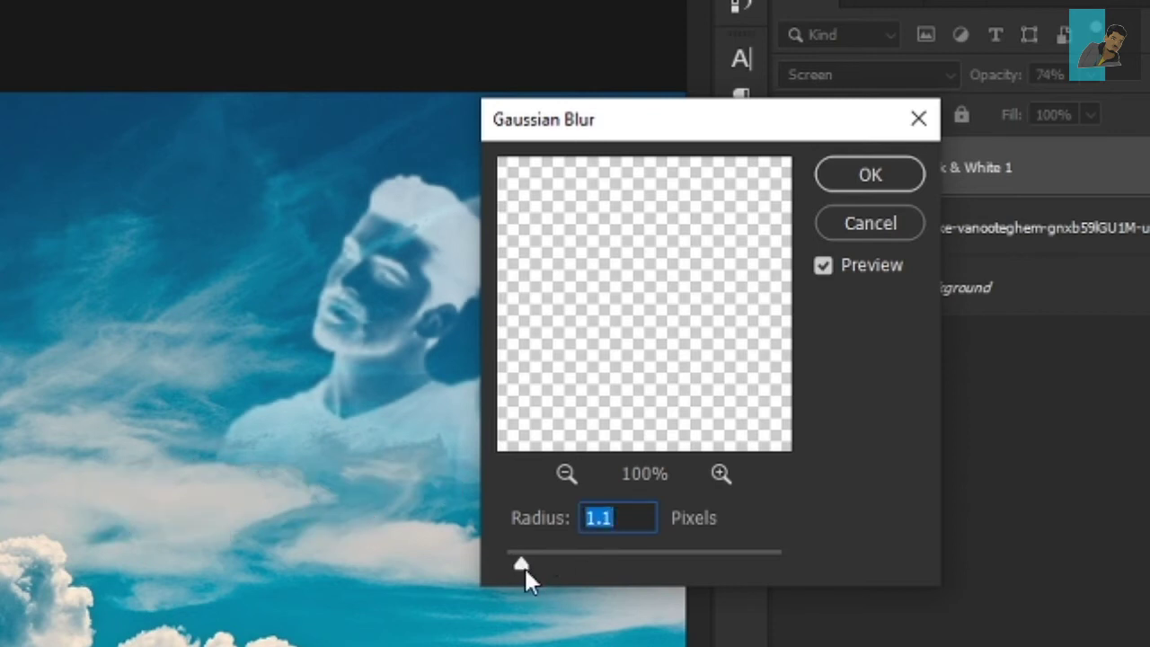
# Apply the Gaussian Blur to the man and add a Levels adjustment layer
pyautogui.click(868, 179)
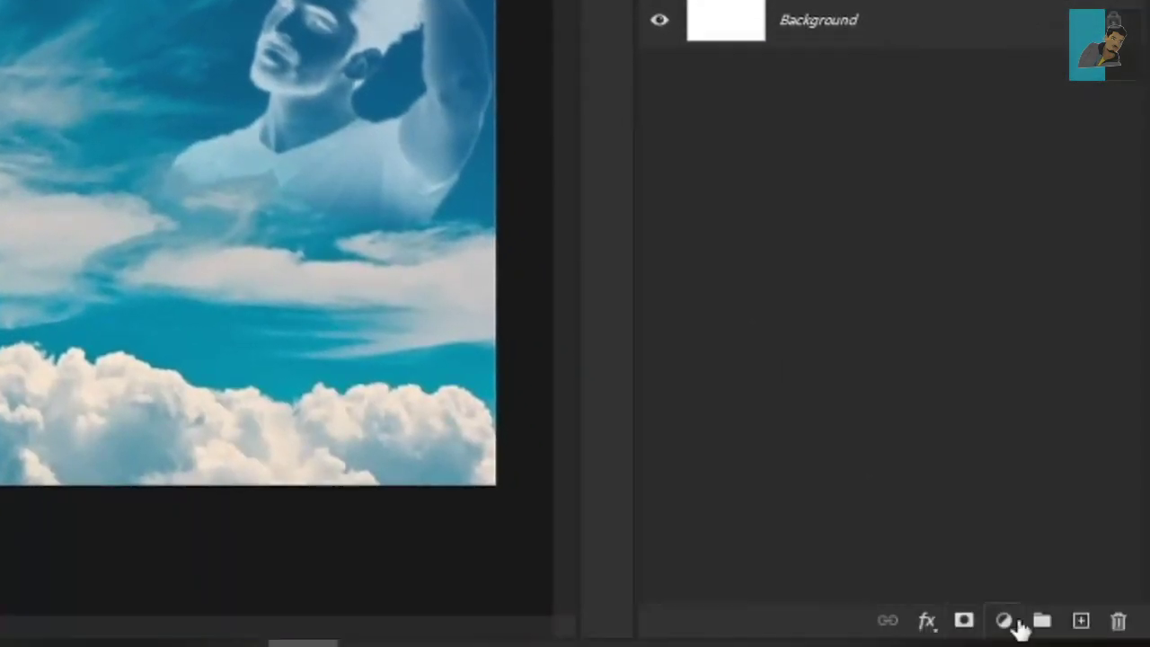
pyautogui.click(1018, 622)
pyautogui.click(1040, 233)
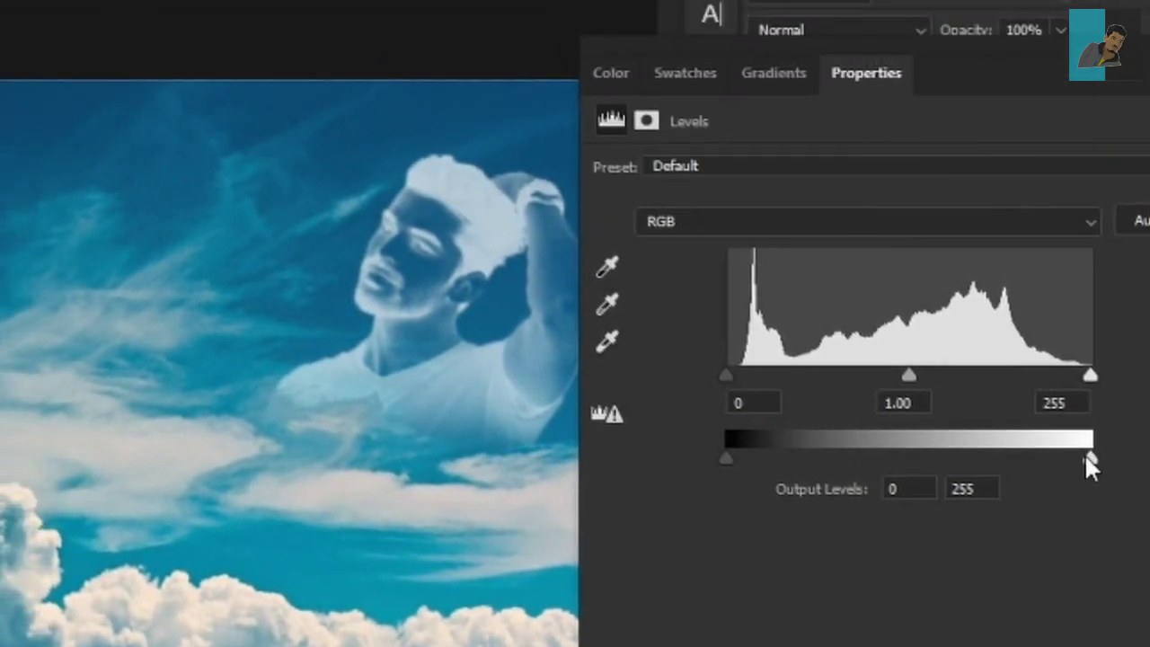
# Set the Levels output white to 190 and input levels to 37 / 0.82 / 255
pyautogui.moveTo(1087, 465)
pyautogui.mouseDown()
pyautogui.moveTo(967, 480)
pyautogui.moveTo(1085, 490)
pyautogui.moveTo(988, 502)
pyautogui.moveTo(1011, 508)
pyautogui.mouseUp()
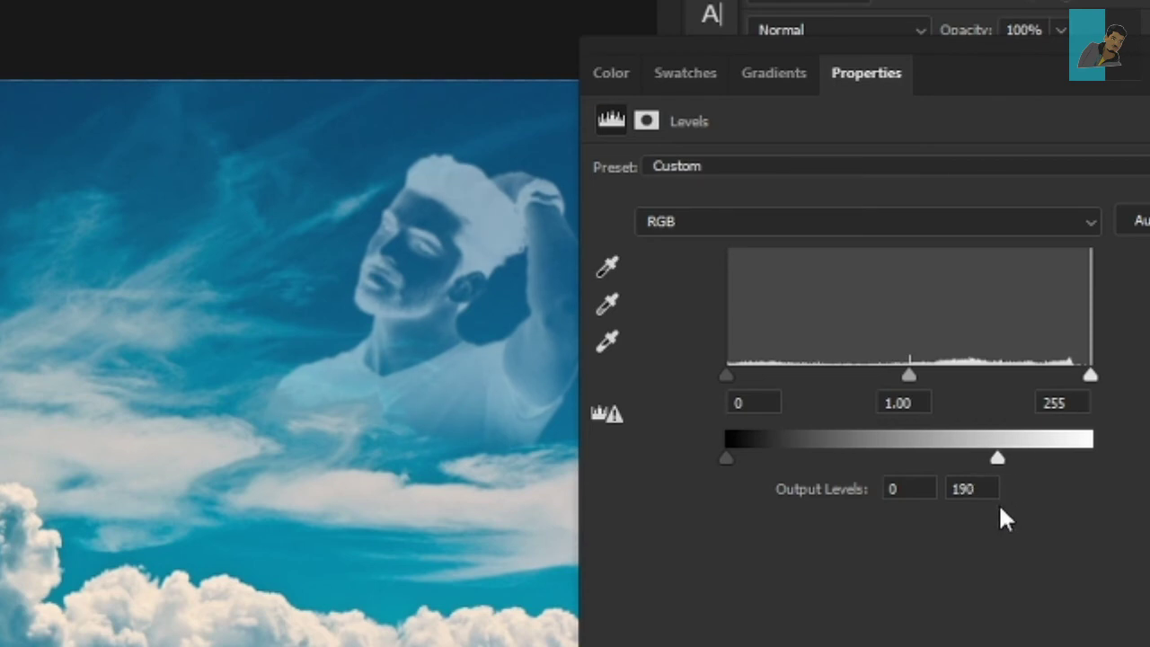
pyautogui.moveTo(909, 378)
pyautogui.mouseDown()
pyautogui.moveTo(976, 378)
pyautogui.moveTo(907, 395)
pyautogui.moveTo(931, 405)
pyautogui.mouseUp()
pyautogui.moveTo(727, 377)
pyautogui.mouseDown()
pyautogui.moveTo(864, 391)
pyautogui.moveTo(729, 401)
pyautogui.moveTo(782, 405)
pyautogui.mouseUp()
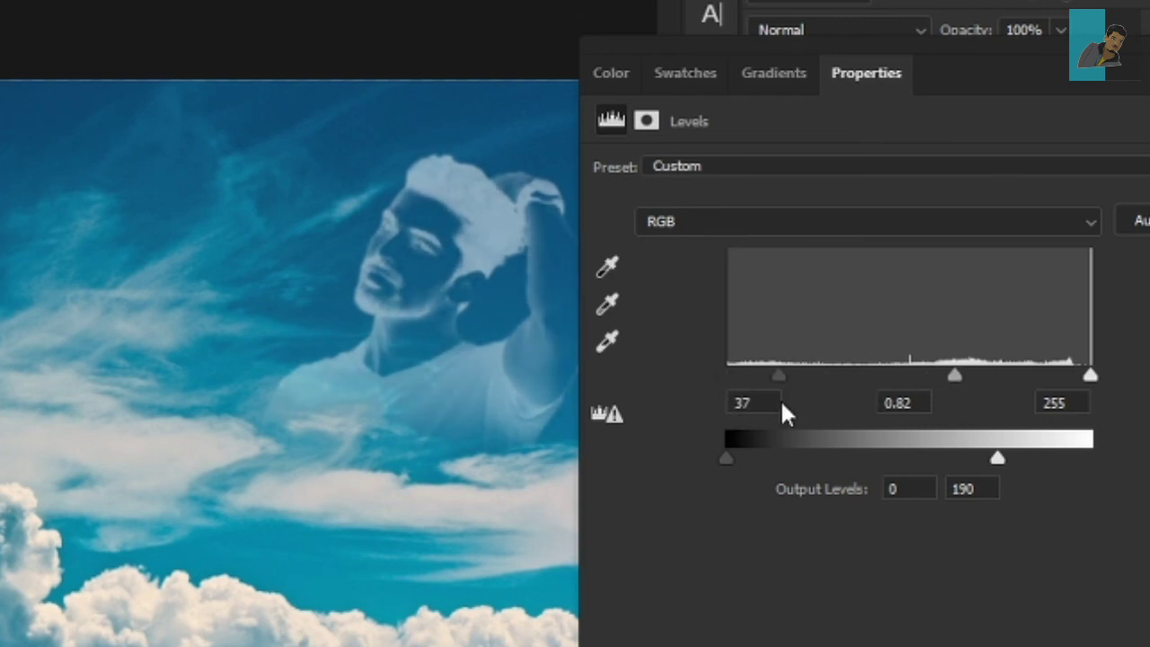